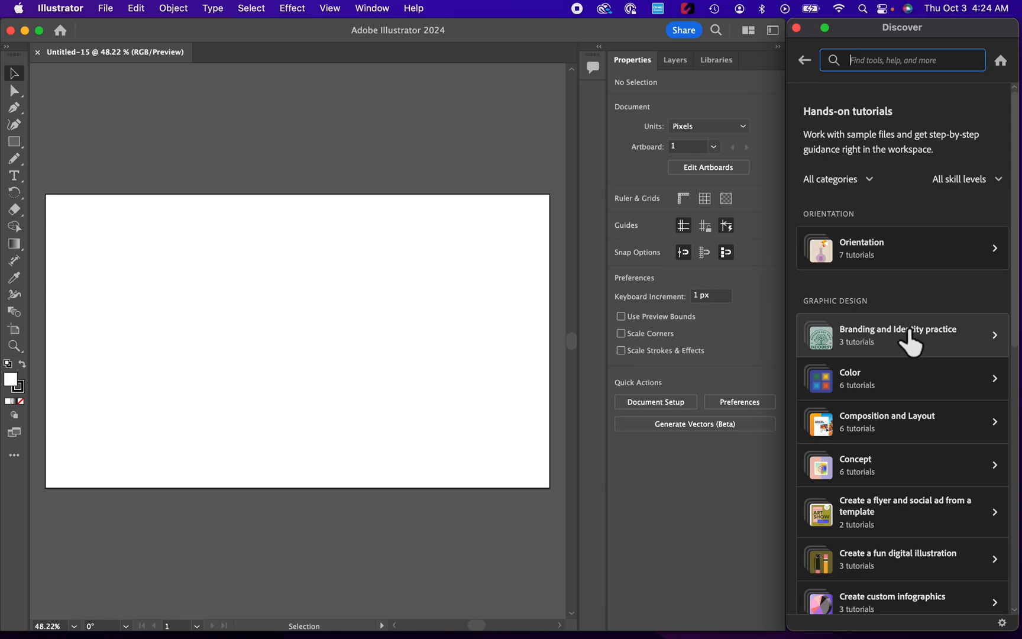
- Start the "Create a typographic logo" hands-on tutorial from the Branding and Identity practice category
{"action": "left_click", "coordinate": [896, 348]}
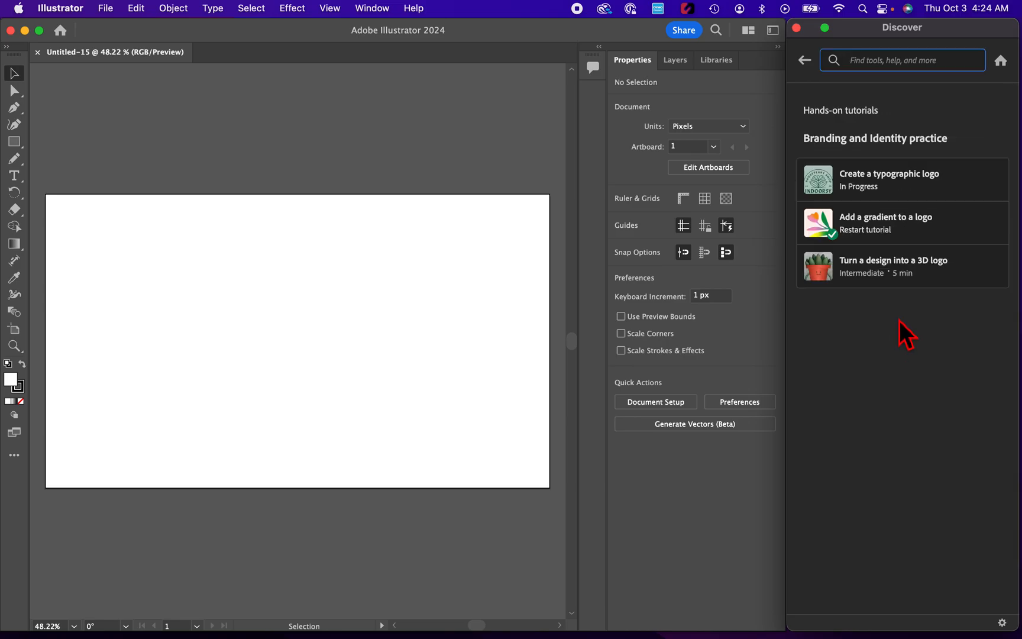
{"action": "left_click", "coordinate": [867, 177]}
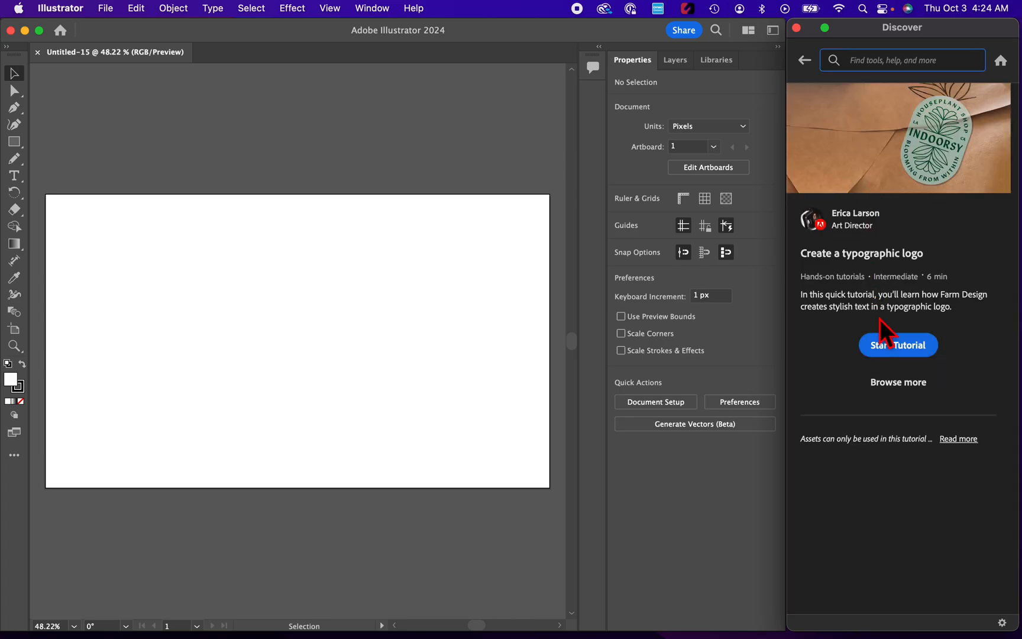
{"action": "left_click", "coordinate": [886, 351]}
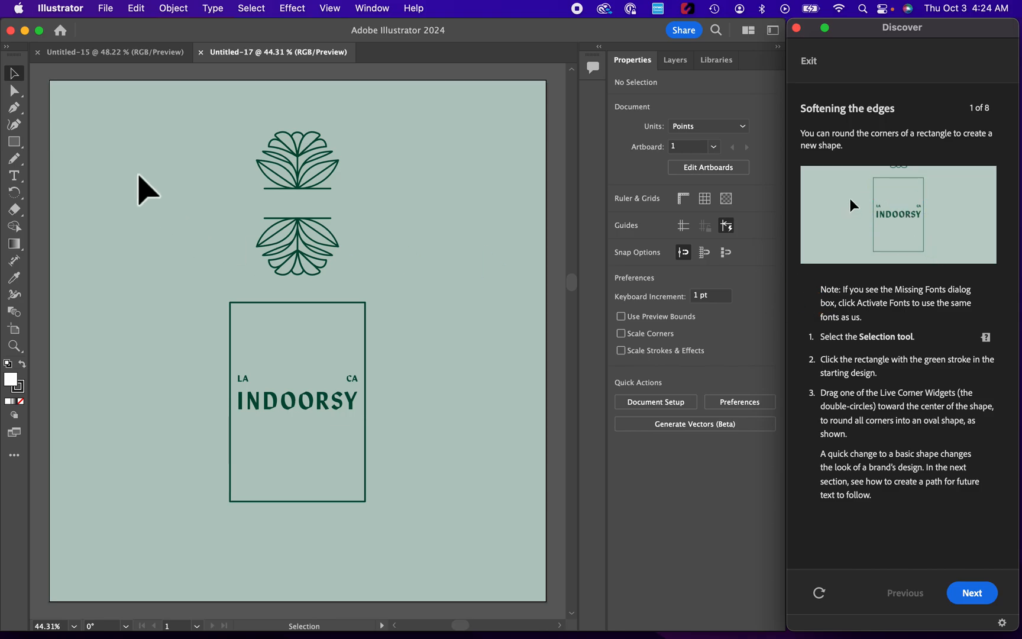
- Round all corners of the green-stroked rectangle around INDOORSY into a full oval, and advance the tutorial to section 2
{"action": "left_click", "coordinate": [22, 77]}
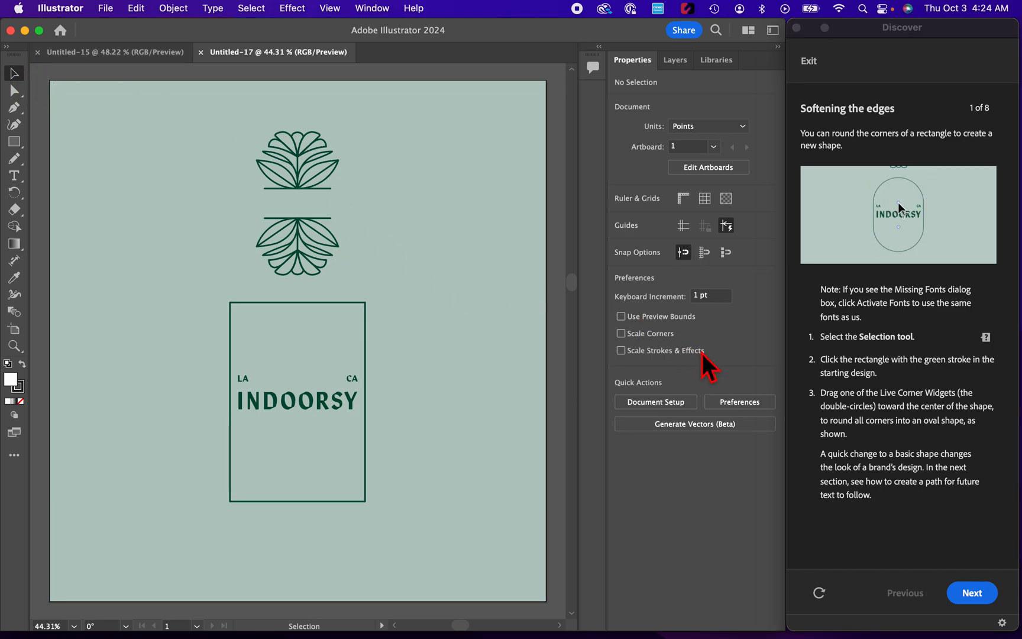
{"action": "left_click", "coordinate": [363, 324]}
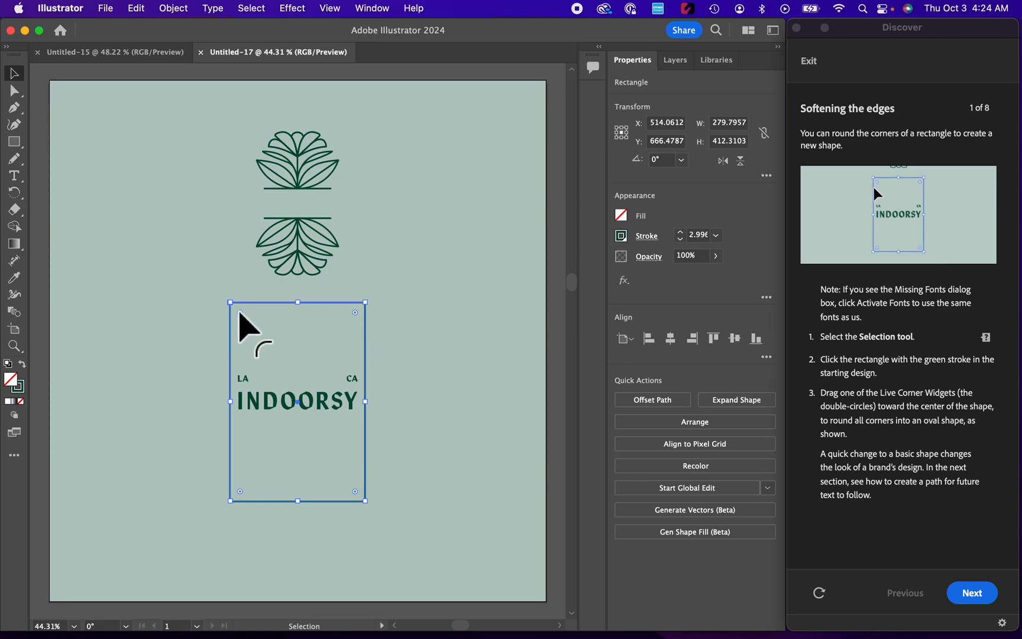
{"action": "left_click_drag", "start_coordinate": [240, 313], "coordinate": [312, 371]}
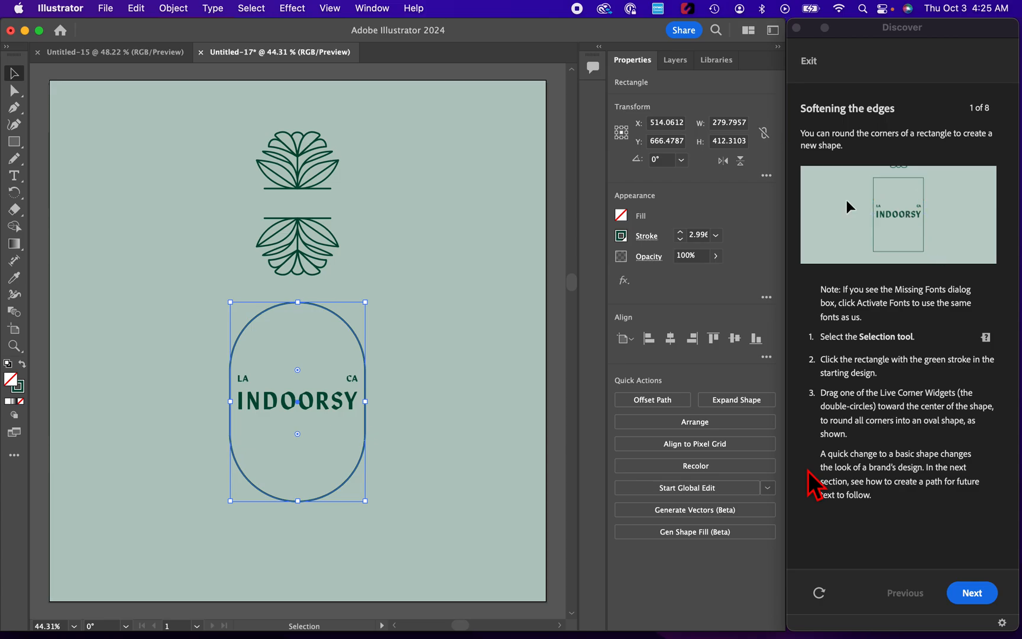
{"action": "left_click", "coordinate": [976, 607]}
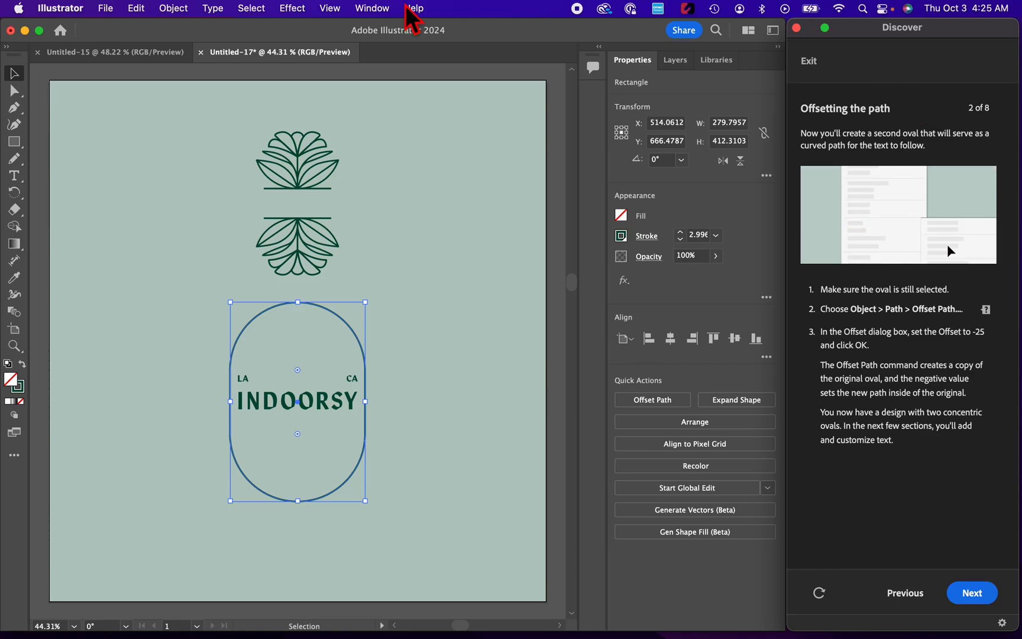
- Create a smaller concentric oval inside the first with Offset Path at -25 pt, and advance the tutorial to section 3
{"action": "left_click", "coordinate": [177, 12]}
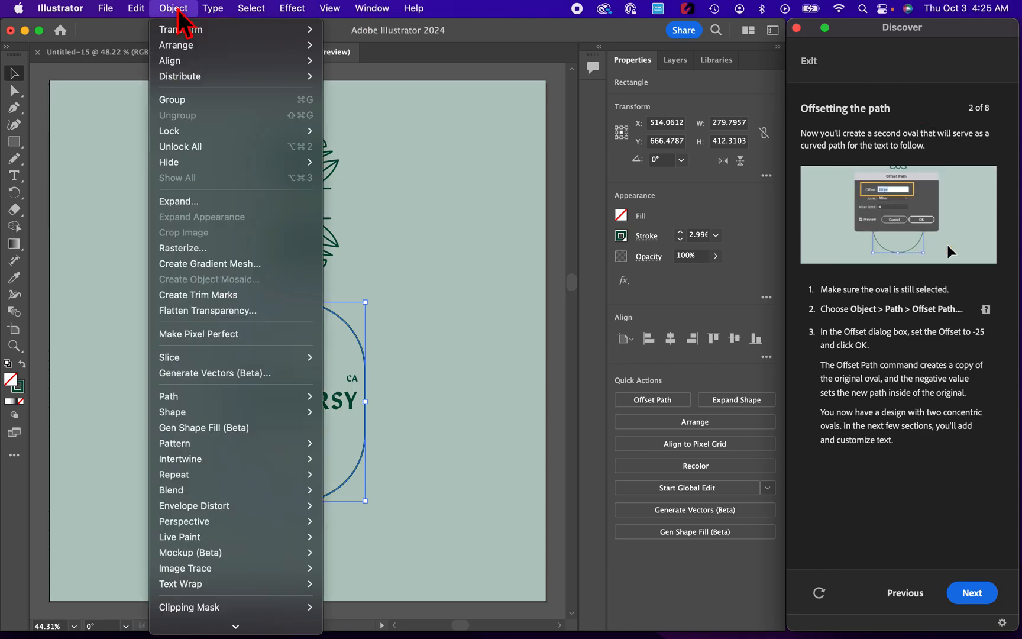
{"action": "mouse_move", "coordinate": [215, 399]}
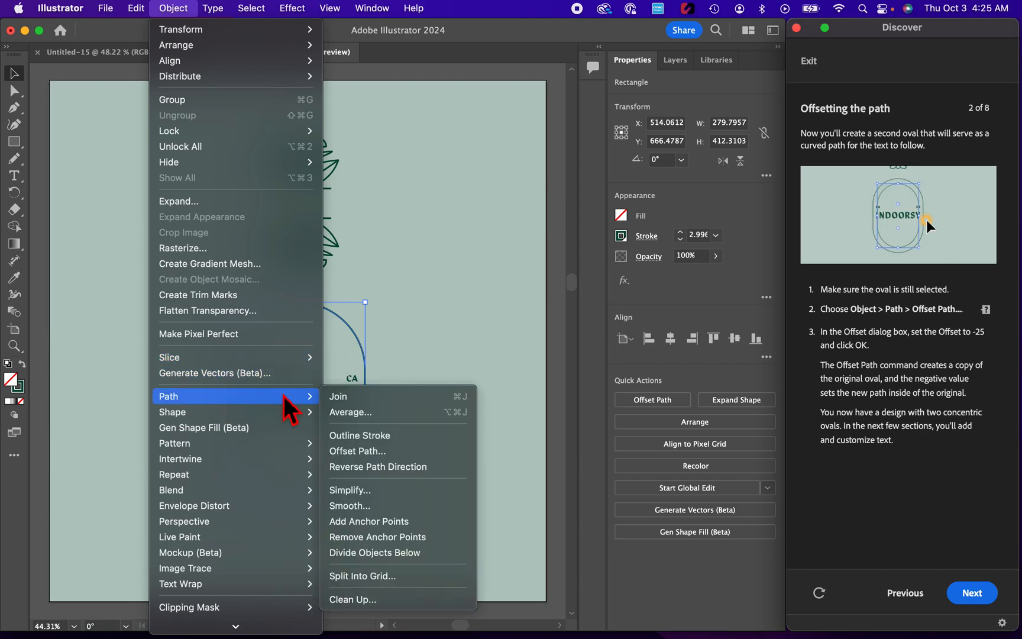
{"action": "left_click", "coordinate": [371, 455]}
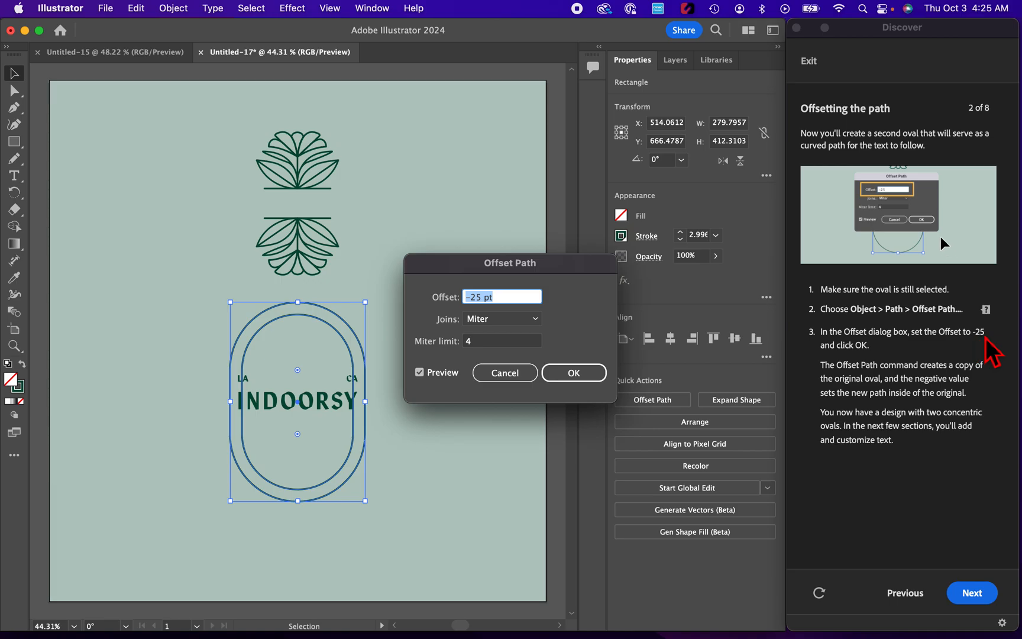
{"action": "left_click", "coordinate": [525, 299]}
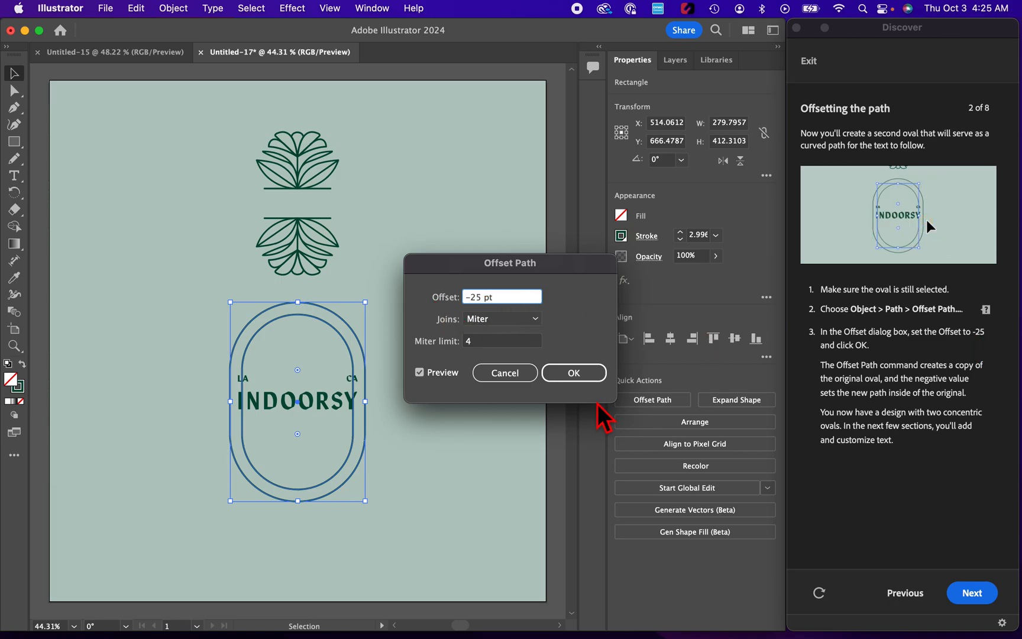
{"action": "left_click", "coordinate": [583, 373]}
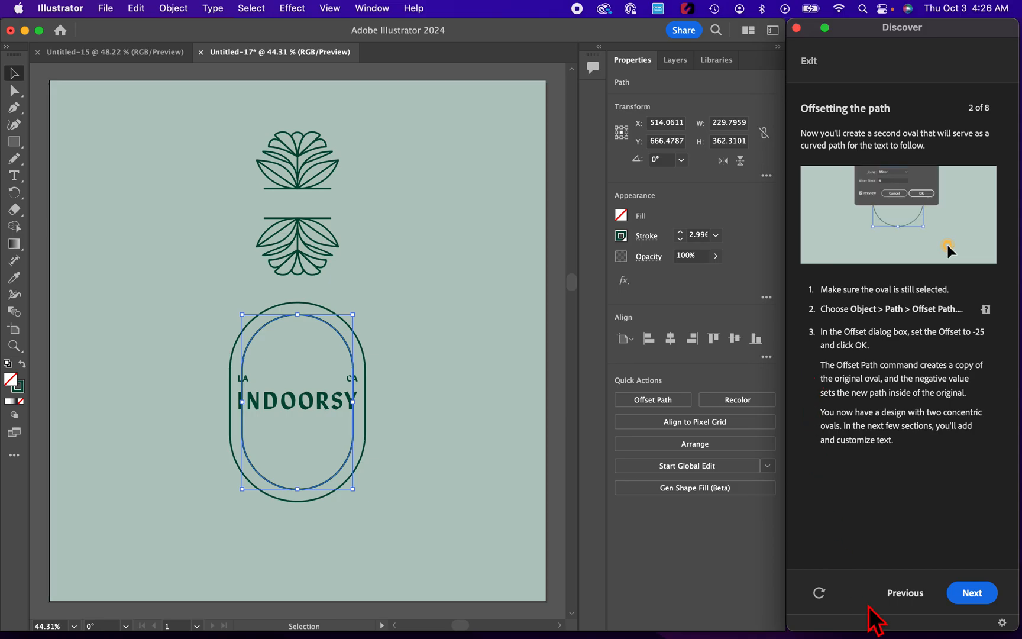
{"action": "left_click", "coordinate": [967, 594]}
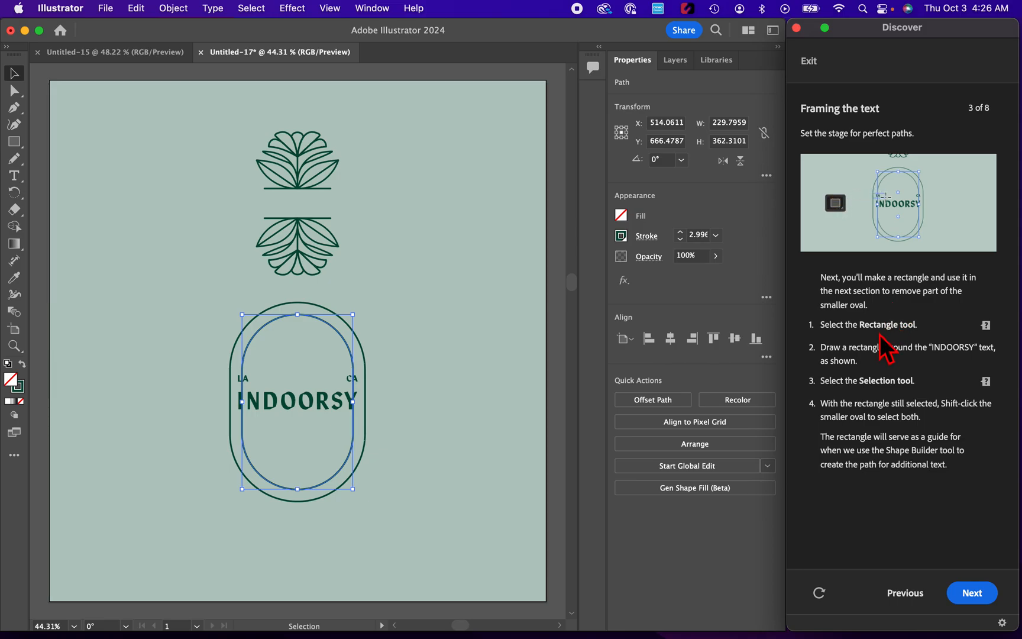
- Draw a rectangle about 280 by 113 pt around the INDOORSY text, spanning the width of the outer oval
{"action": "left_click", "coordinate": [19, 146]}
{"action": "left_click_drag", "start_coordinate": [19, 147], "coordinate": [68, 142]}
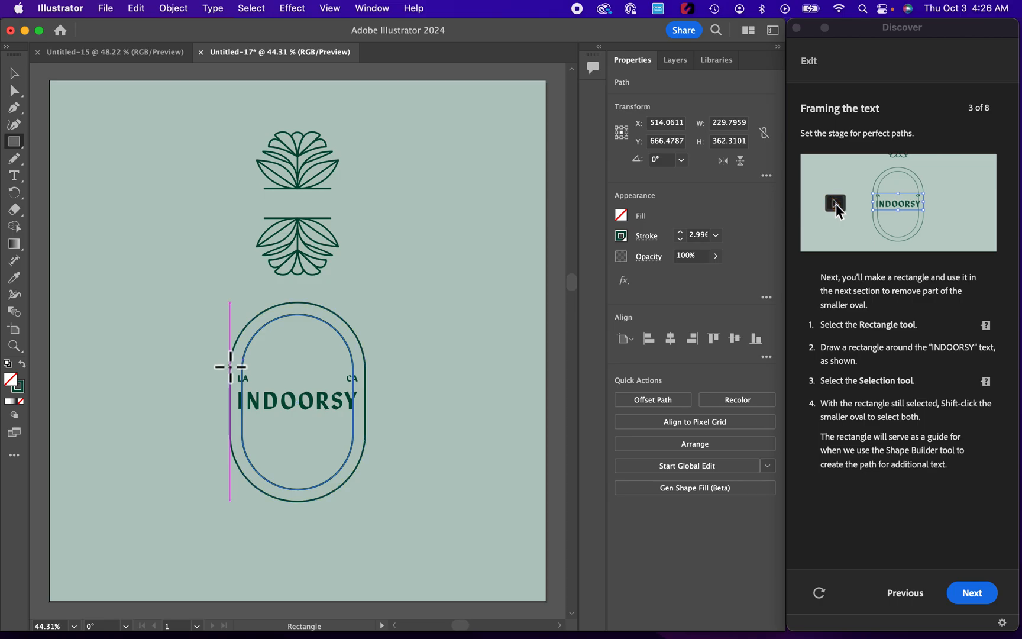
{"action": "mouse_move", "coordinate": [230, 367]}
{"action": "left_mouse_down"}
{"action": "mouse_move", "coordinate": [280, 411]}
{"action": "mouse_move", "coordinate": [366, 421]}
{"action": "left_mouse_up"}
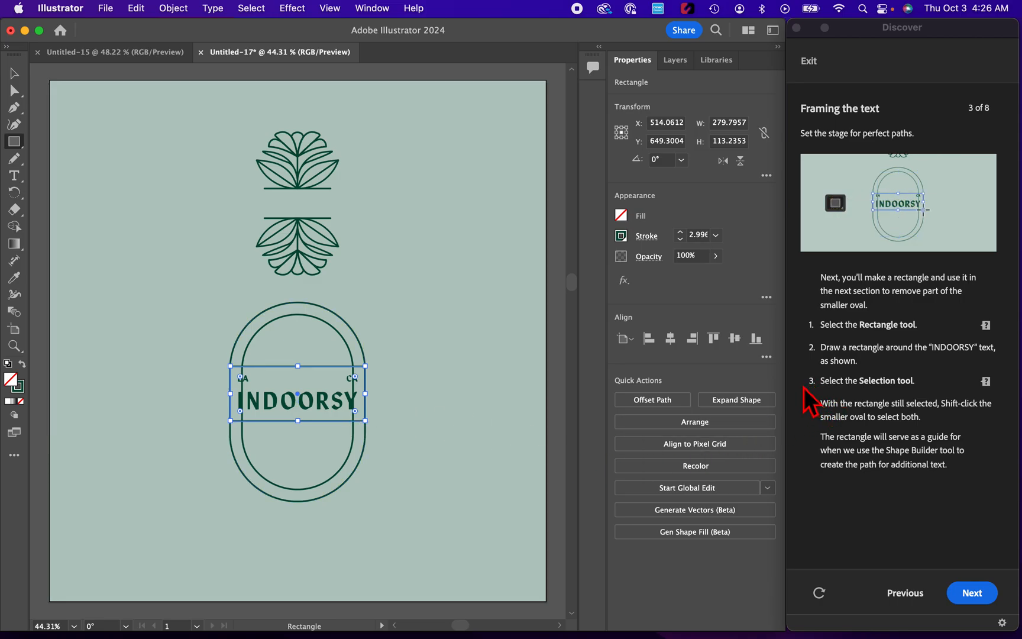
- Select the rectangle and smaller oval together and remove their middle segments with Shape Builder, leaving only the curves above and below INDOORSY
{"action": "left_click", "coordinate": [14, 73]}
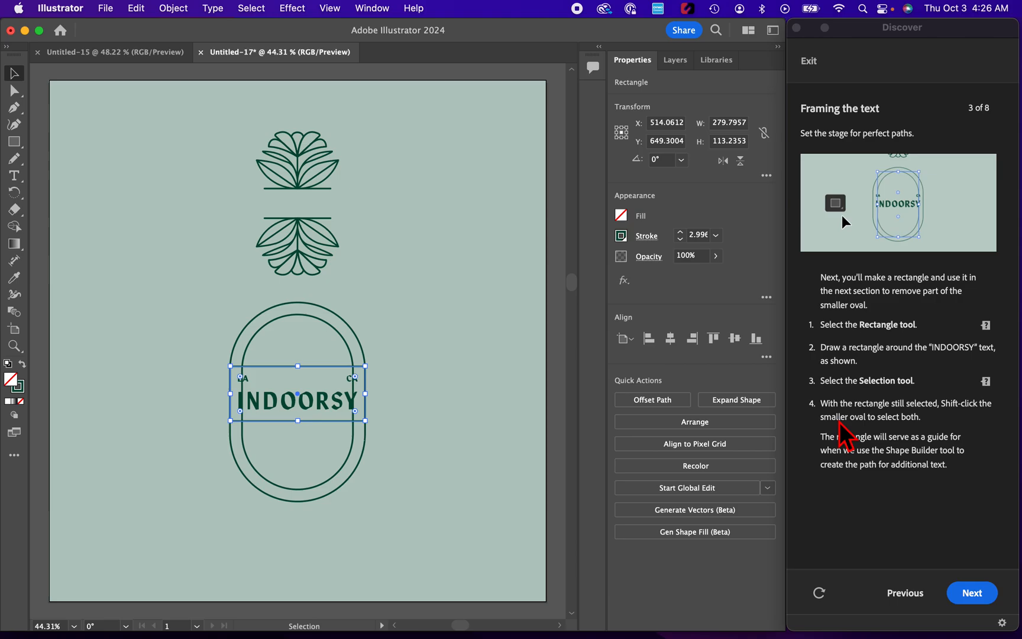
{"action": "left_click", "coordinate": [352, 441], "text": "shift"}
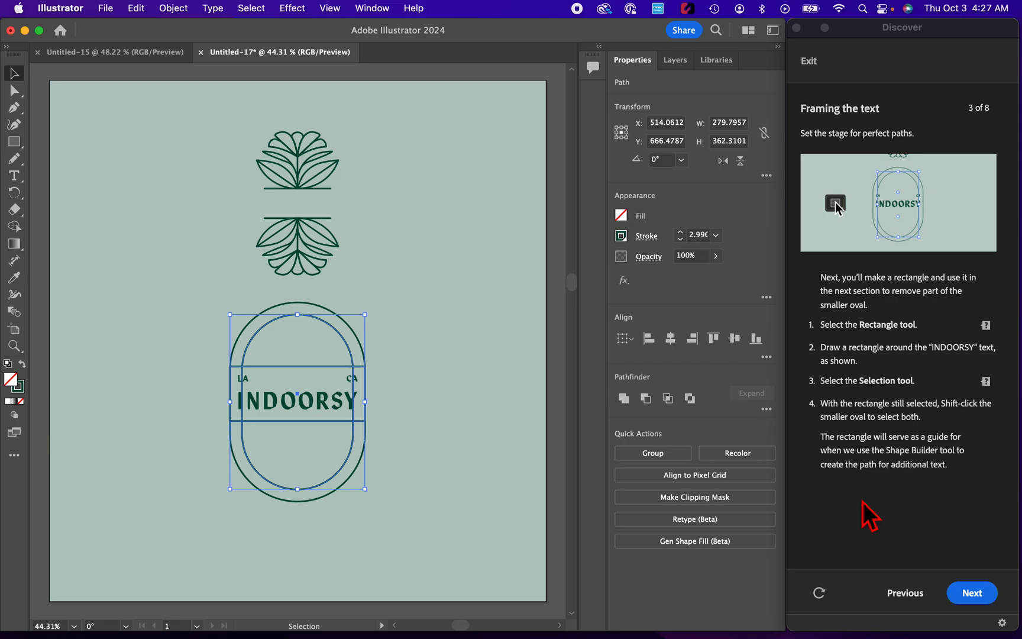
{"action": "left_click", "coordinate": [973, 594]}
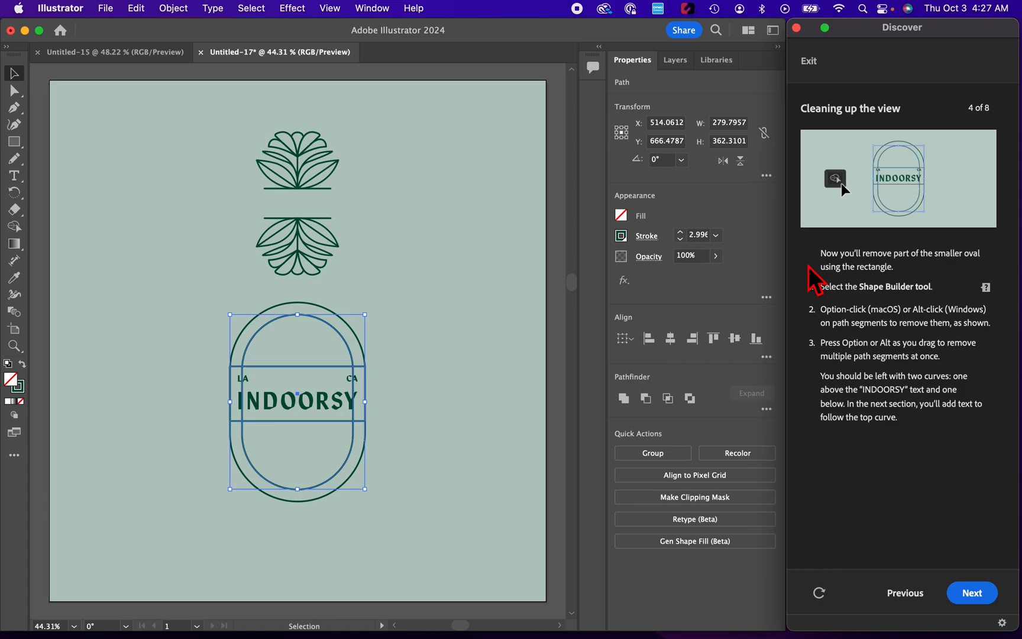
{"action": "left_click", "coordinate": [19, 233]}
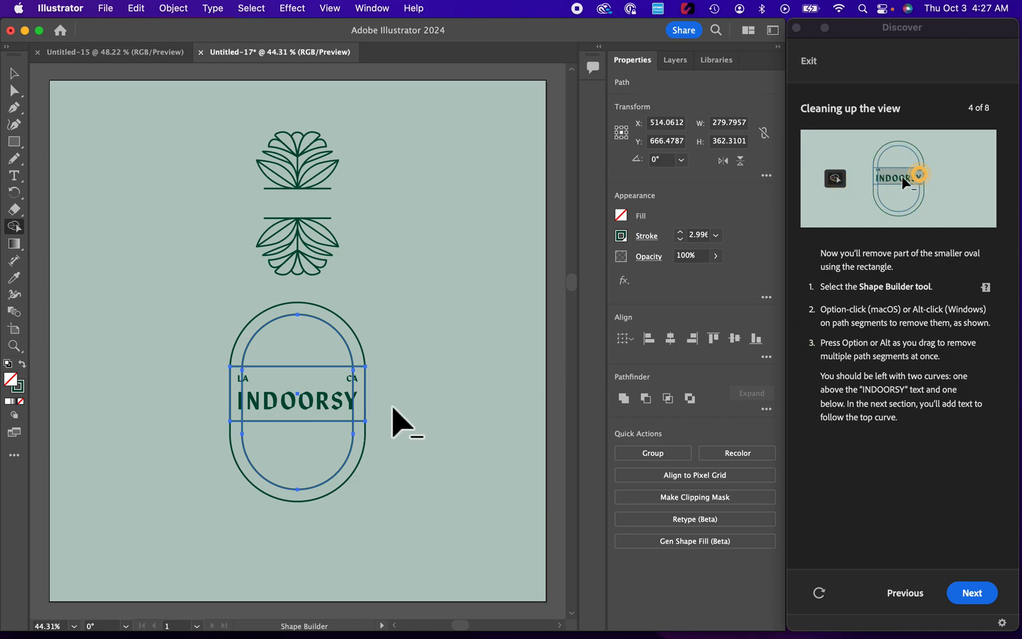
{"action": "left_click", "coordinate": [354, 395], "text": "alt"}
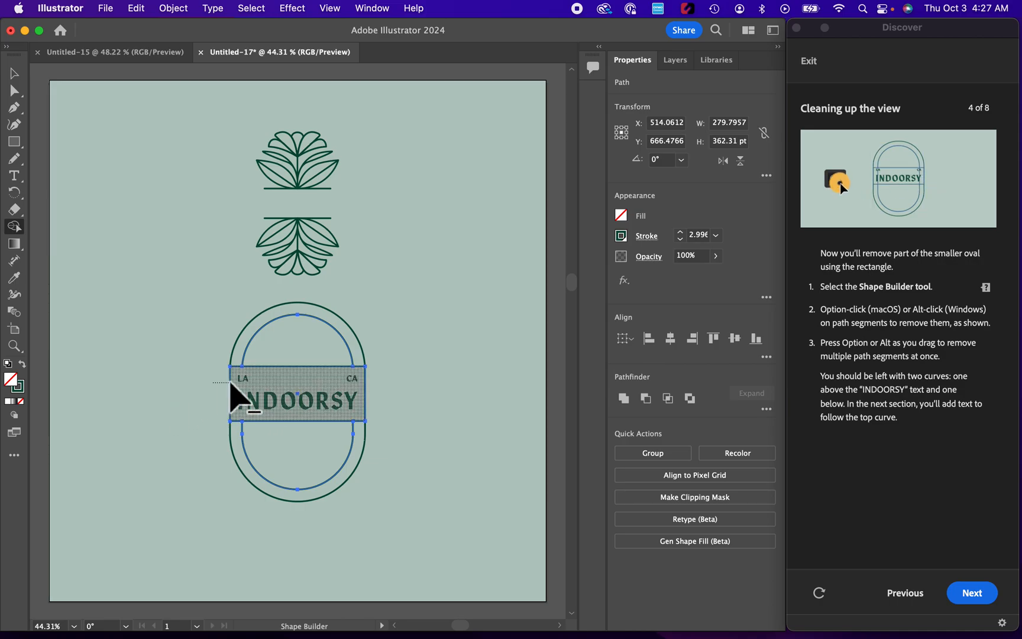
{"action": "left_click_drag", "start_coordinate": [231, 385], "coordinate": [395, 395]}
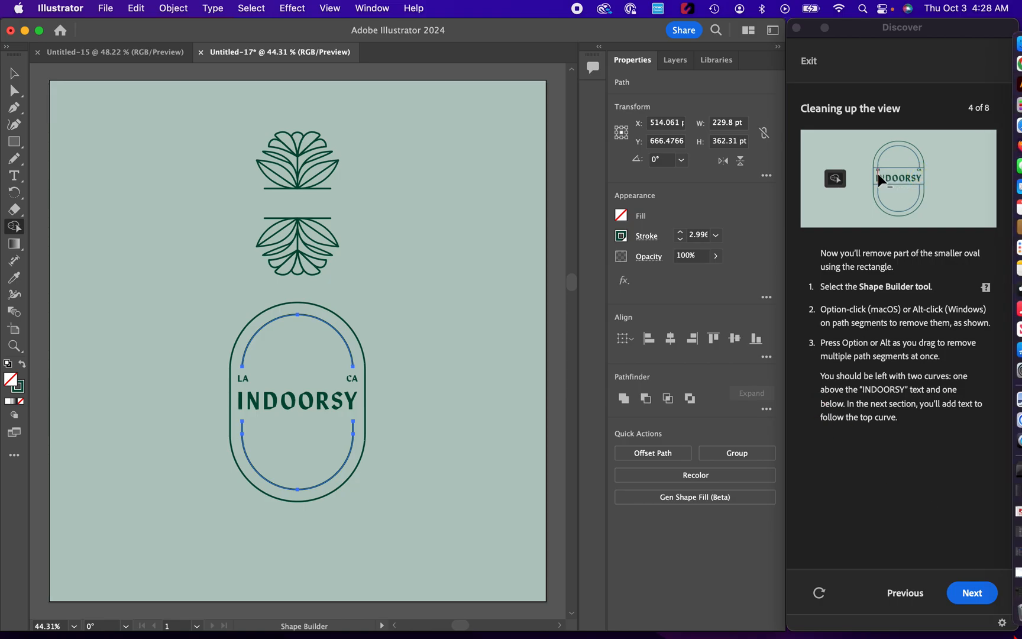
{"action": "left_click", "coordinate": [971, 594]}
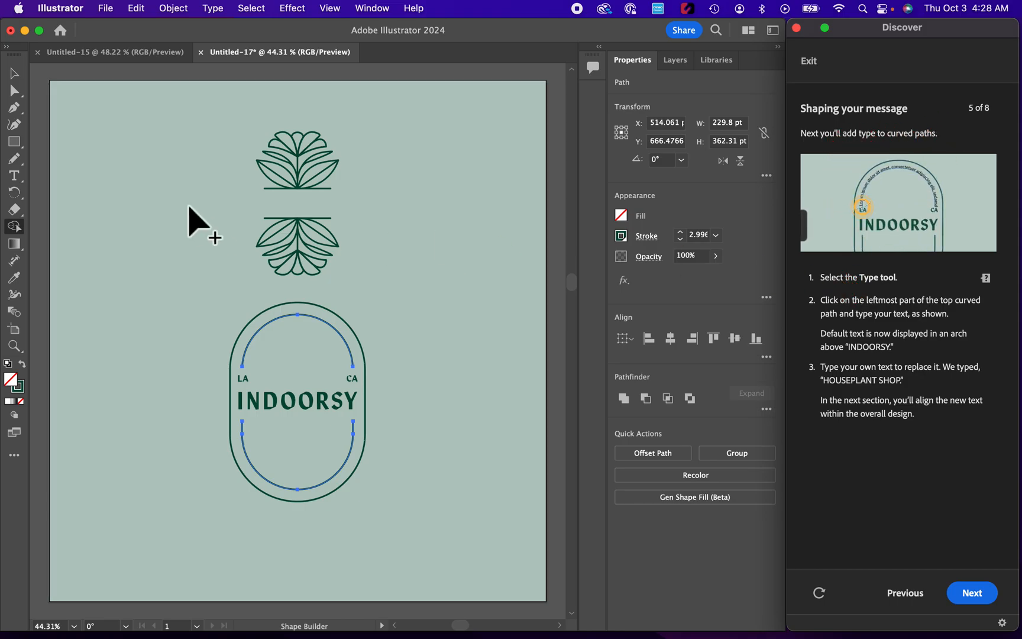
- Add the text "HOUSEPLANT SHOP" along the upper inner curve, starting at its leftmost end, and advance the tutorial to section 6
{"action": "left_click", "coordinate": [16, 176]}
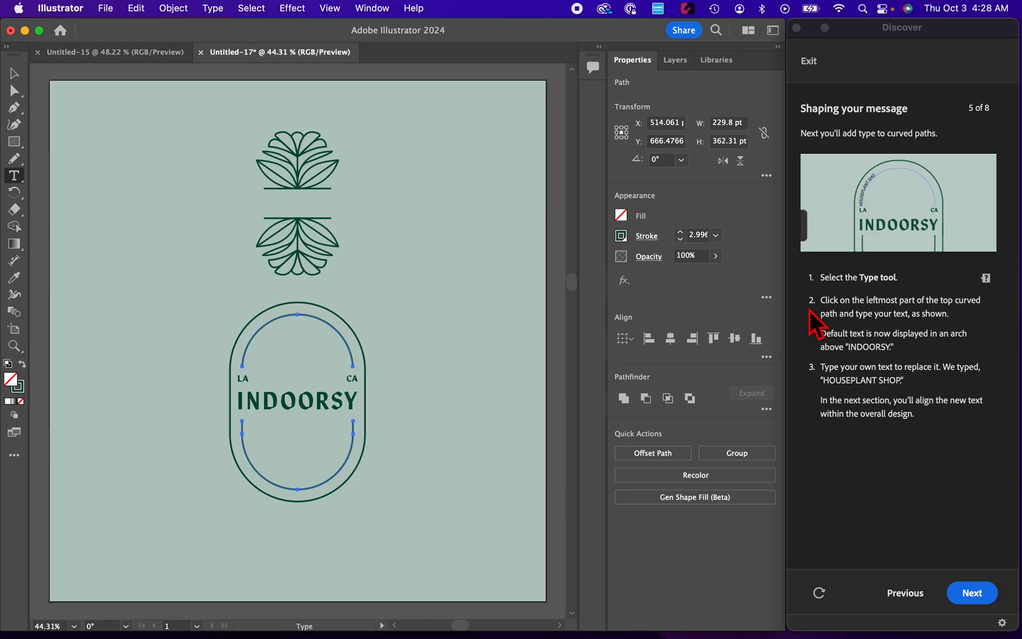
{"action": "left_click", "coordinate": [243, 358]}
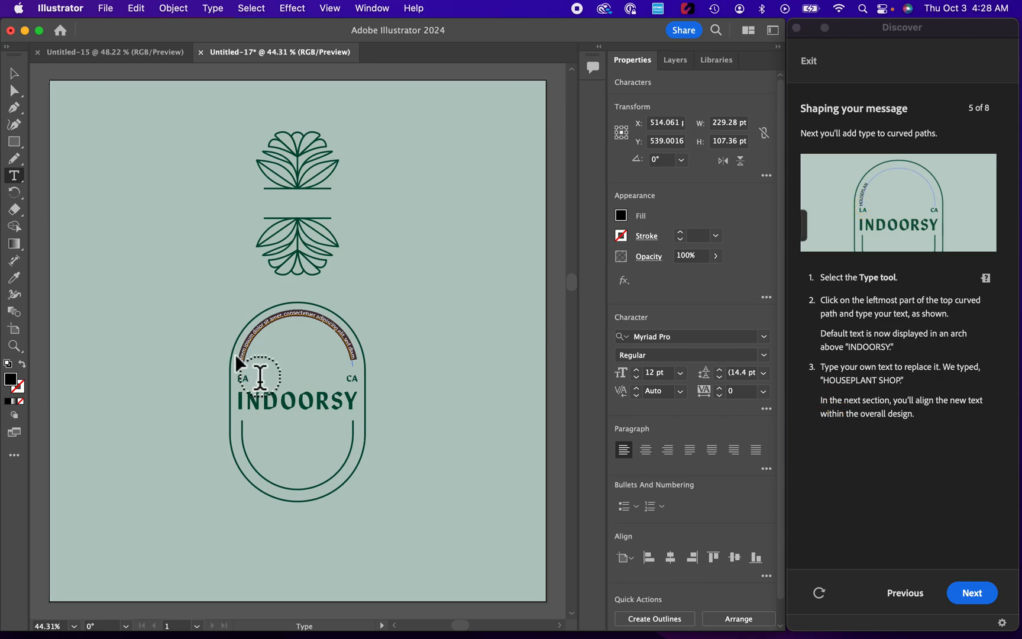
{"action": "key", "text": "BackSpace"}
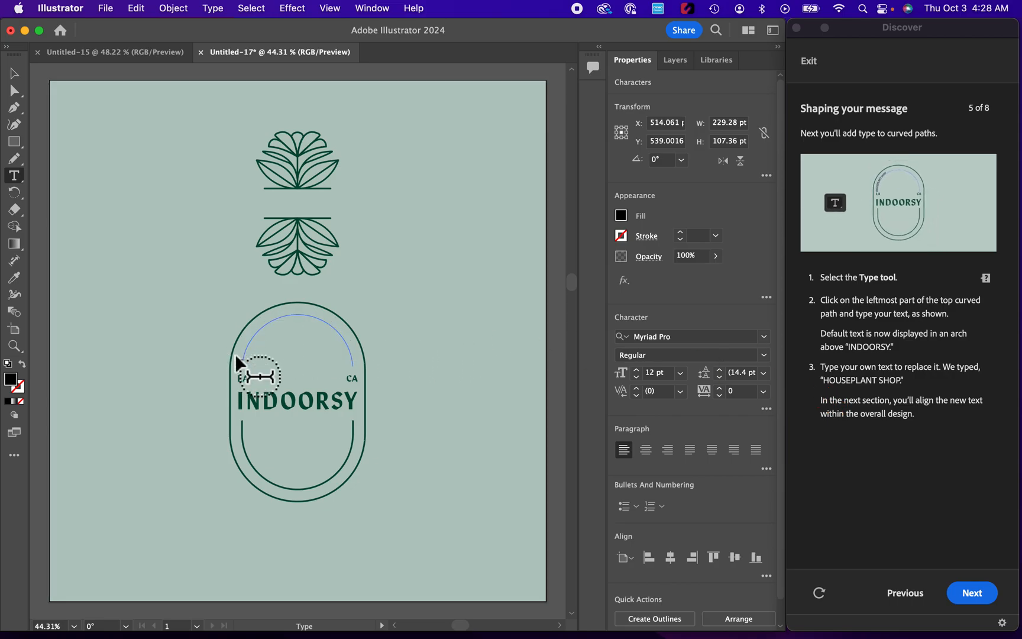
{"action": "type", "text": "H"}
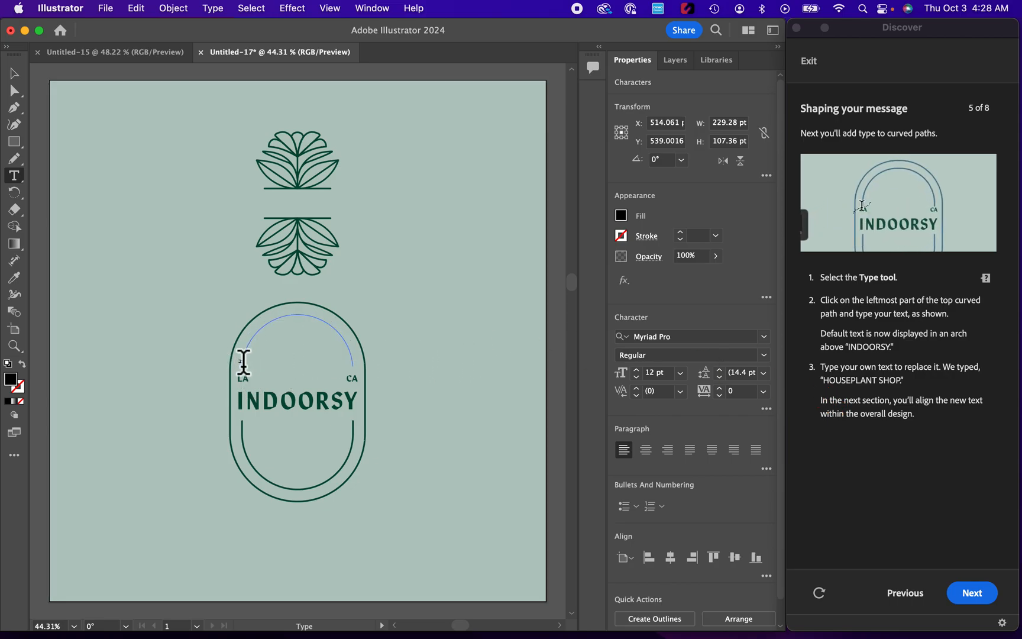
{"action": "type", "text": "OUSE"}
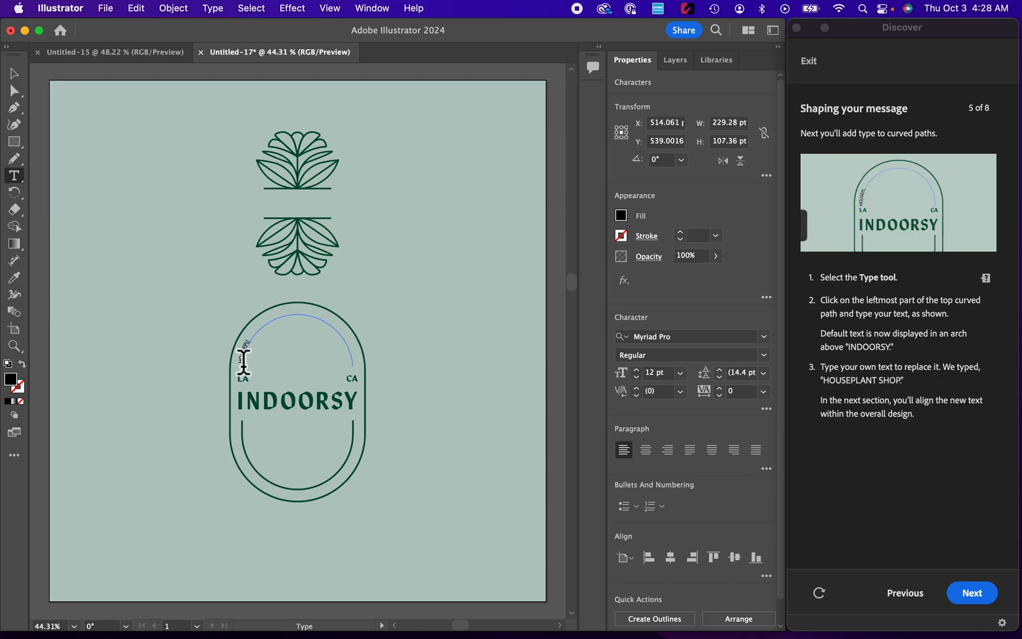
{"action": "type", "text": "PLANT SHOP"}
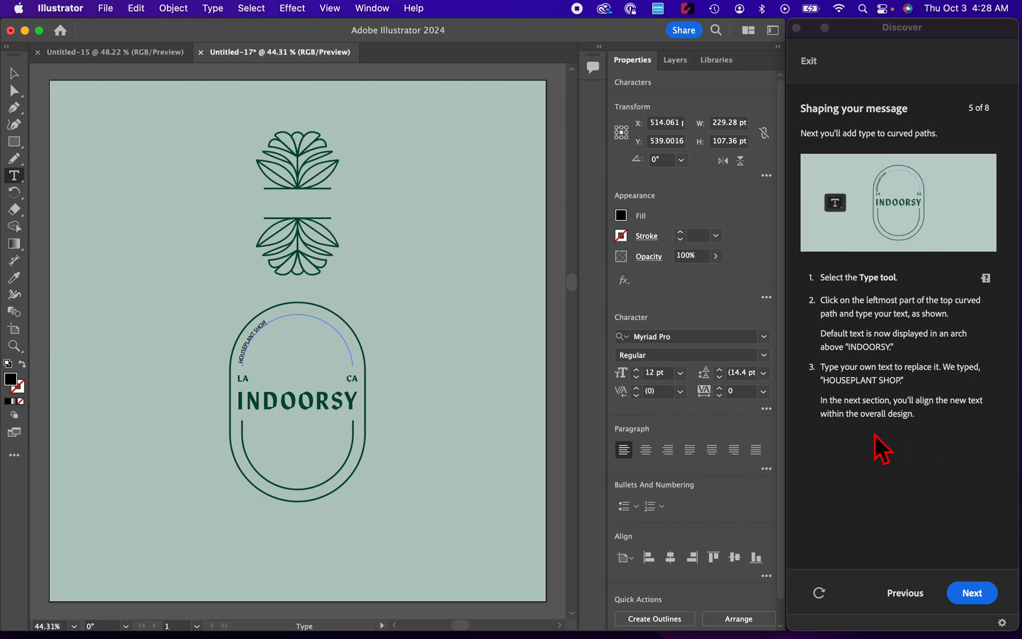
{"action": "left_click", "coordinate": [966, 595]}
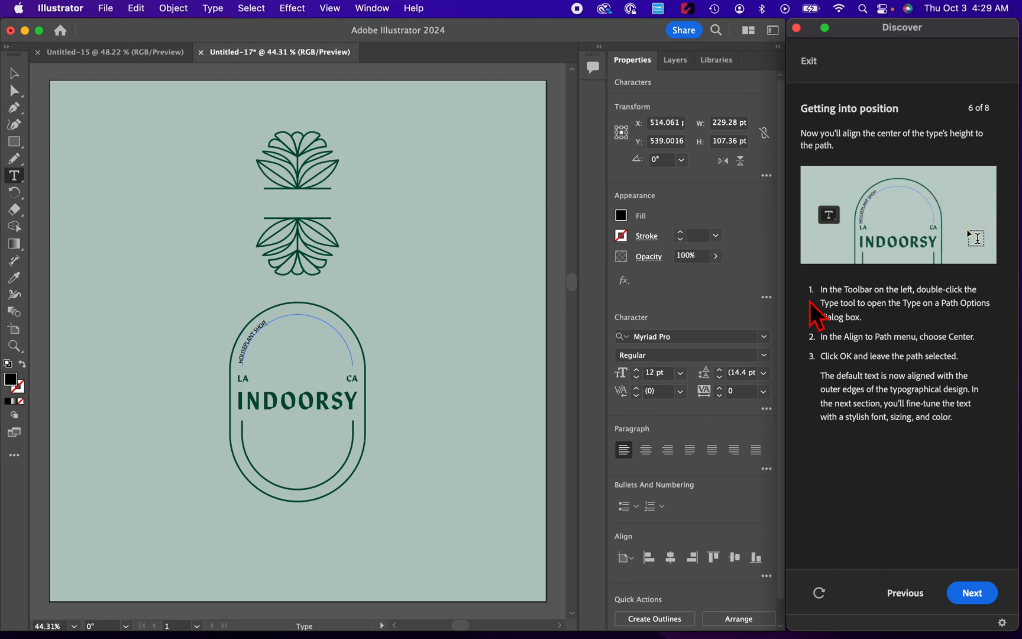
- Set Align to Path to Center in the Type on a Path Options for HOUSEPLANT SHOP, and advance the tutorial to section 7
{"action": "left_click", "coordinate": [22, 182]}
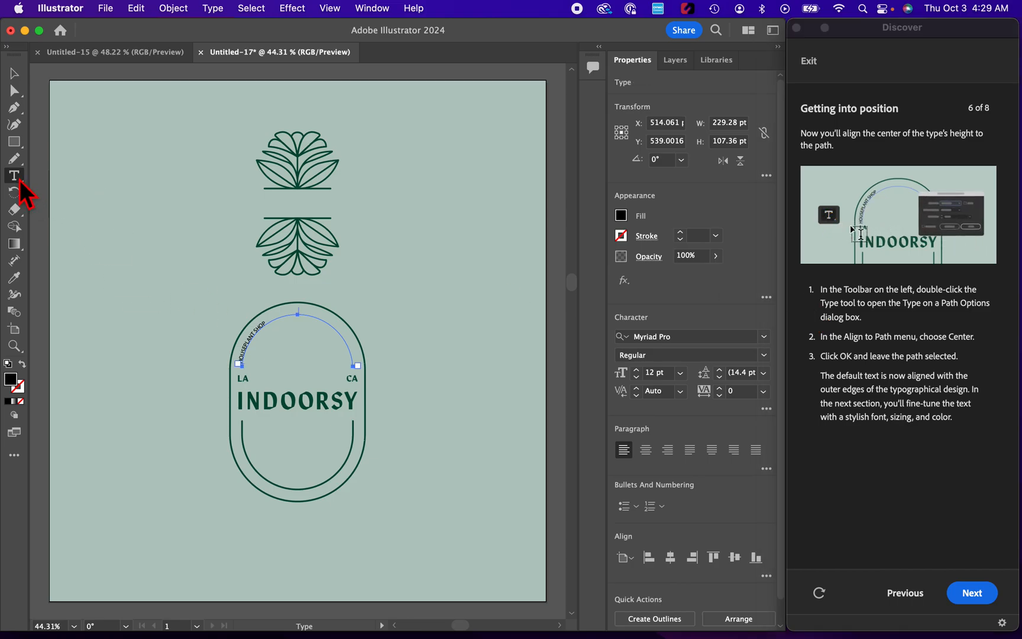
{"action": "double_click", "coordinate": [21, 183]}
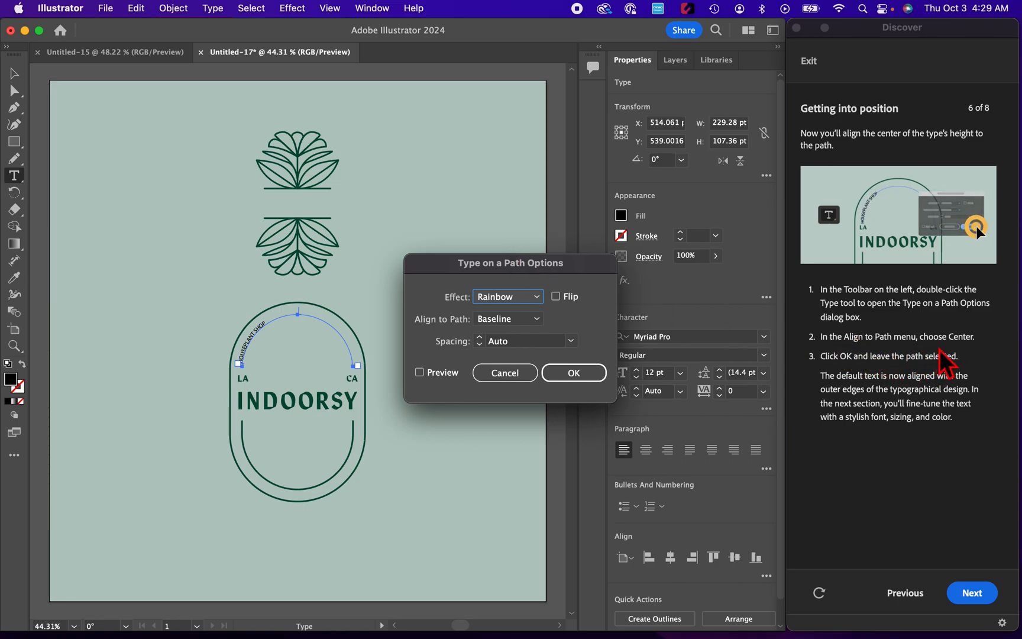
{"action": "left_click", "coordinate": [531, 320]}
{"action": "left_click", "coordinate": [516, 366]}
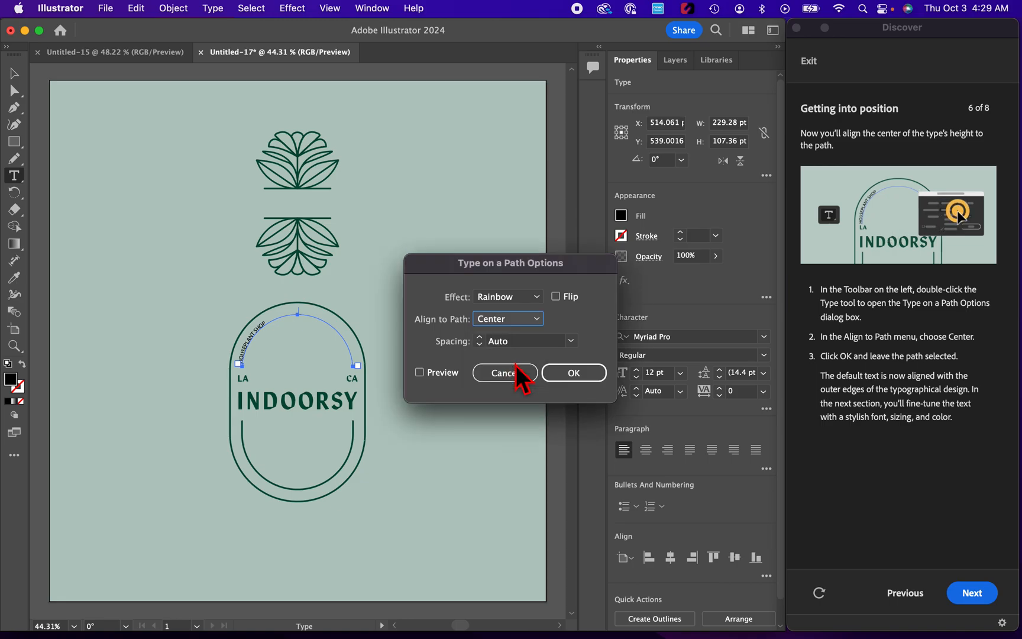
{"action": "left_click", "coordinate": [600, 375]}
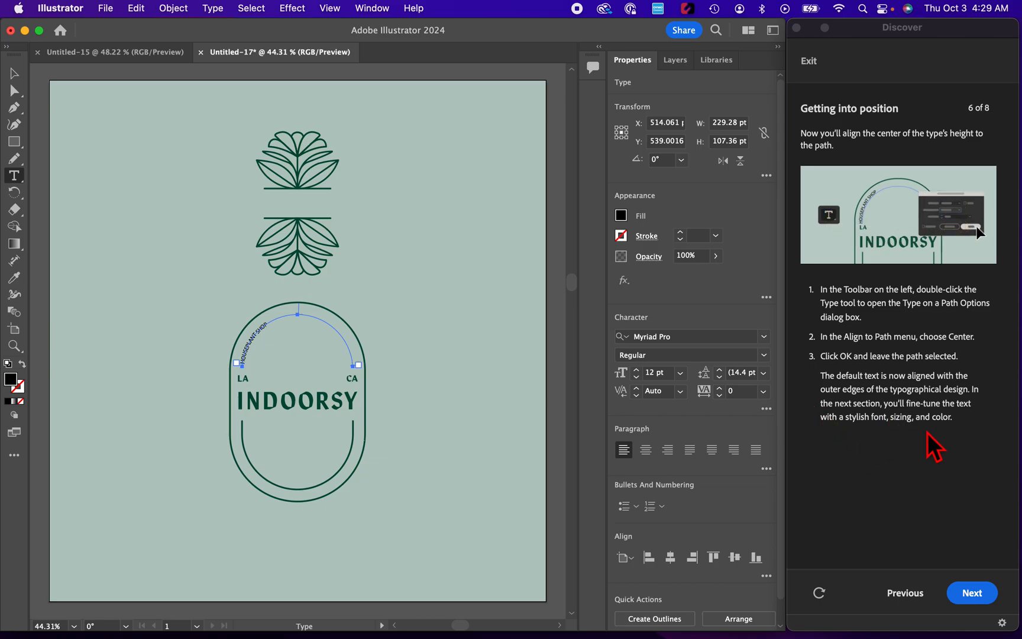
{"action": "left_click", "coordinate": [966, 593]}
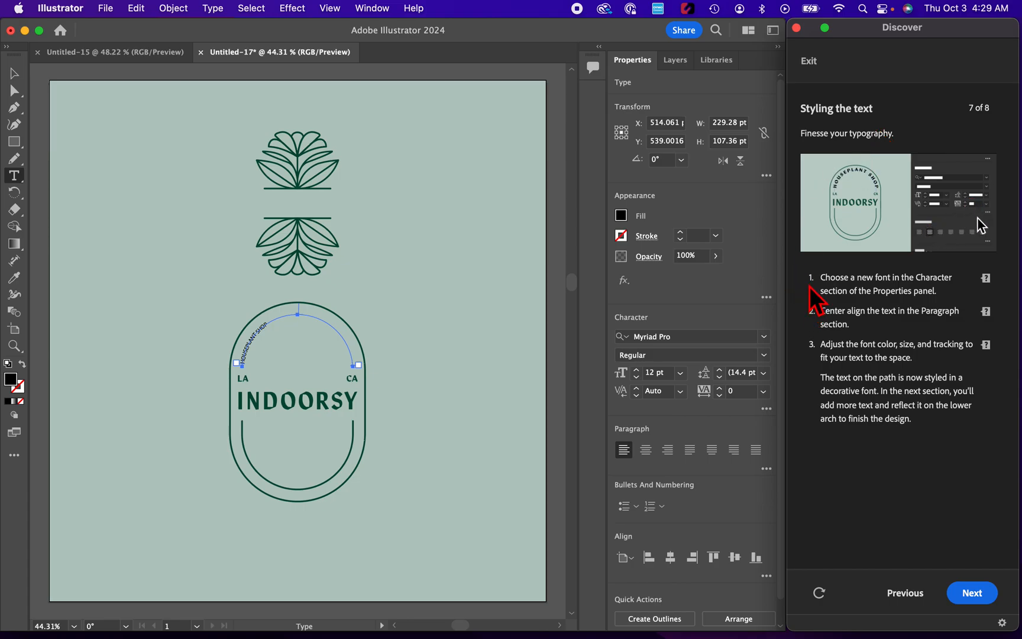
- Set the HOUSEPLANT SHOP text to the Noto Sans font and center-align its paragraph
{"action": "left_click", "coordinate": [768, 343]}
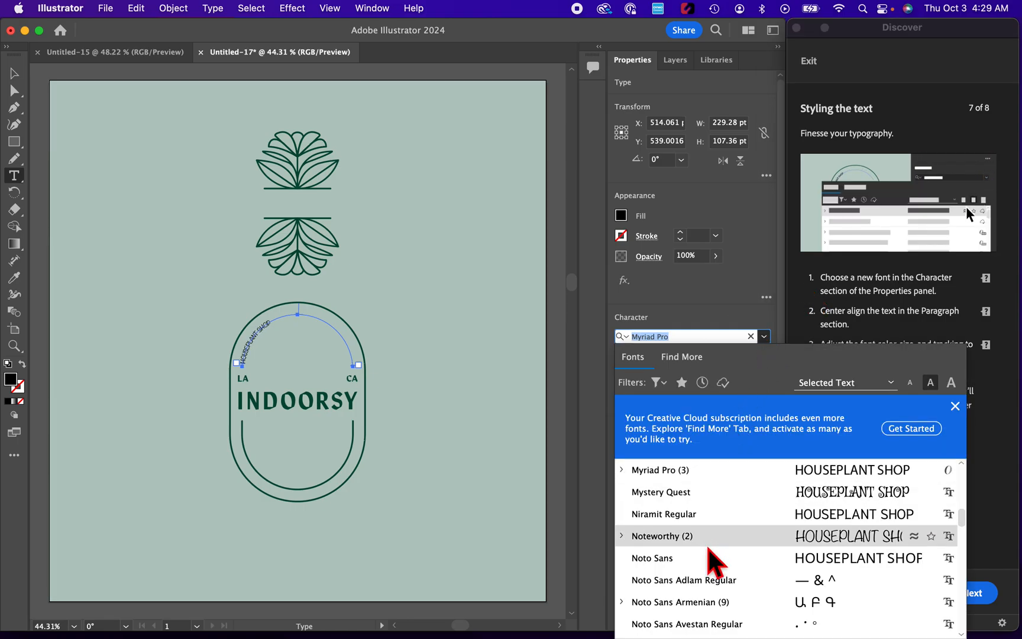
{"action": "left_click", "coordinate": [701, 557]}
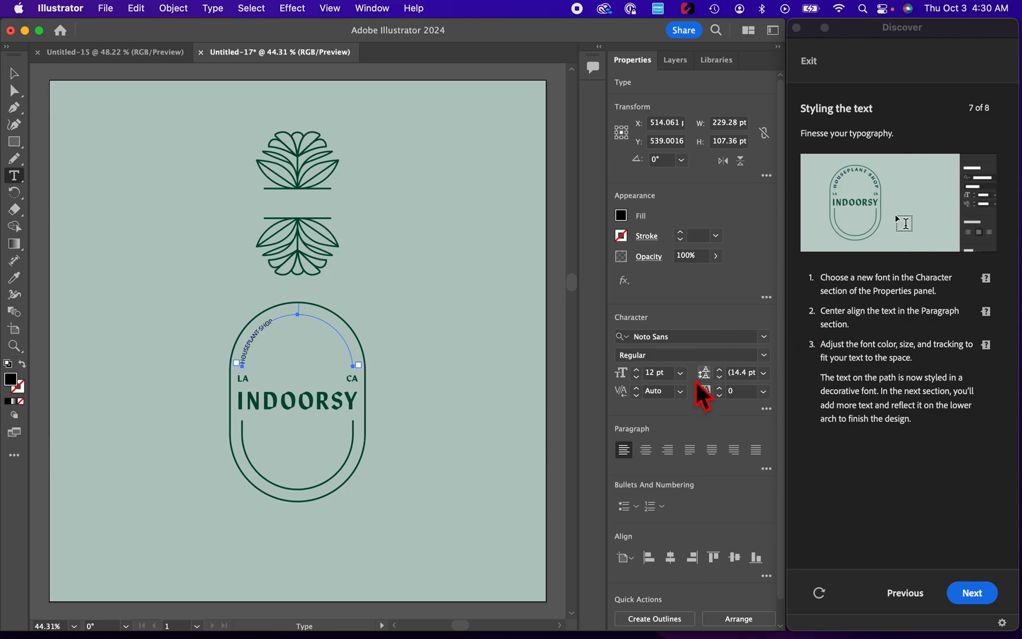
{"action": "left_click", "coordinate": [651, 453]}
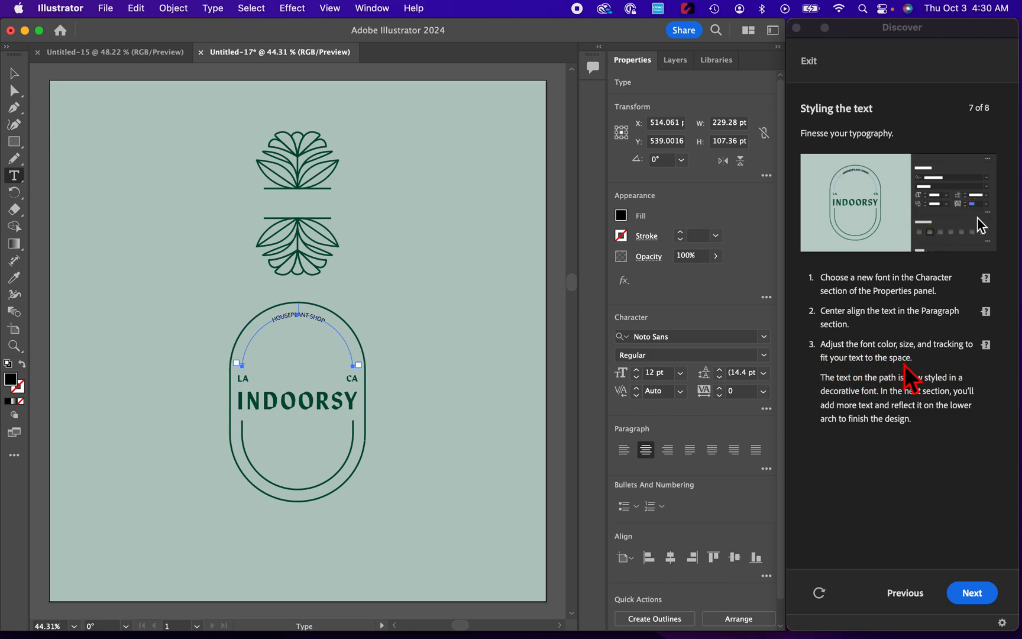
- Increase the font size of HOUSEPLANT SHOP to 33 pt so it fills the upper arch
{"action": "left_click", "coordinate": [637, 370]}
{"action": "left_click", "coordinate": [637, 370]}
{"action": "left_click", "coordinate": [637, 370]}
{"action": "left_click", "coordinate": [637, 370]}
{"action": "left_click", "coordinate": [637, 371]}
{"action": "left_click", "coordinate": [637, 371]}
{"action": "left_click", "coordinate": [643, 375]}
{"action": "left_click", "coordinate": [642, 375]}
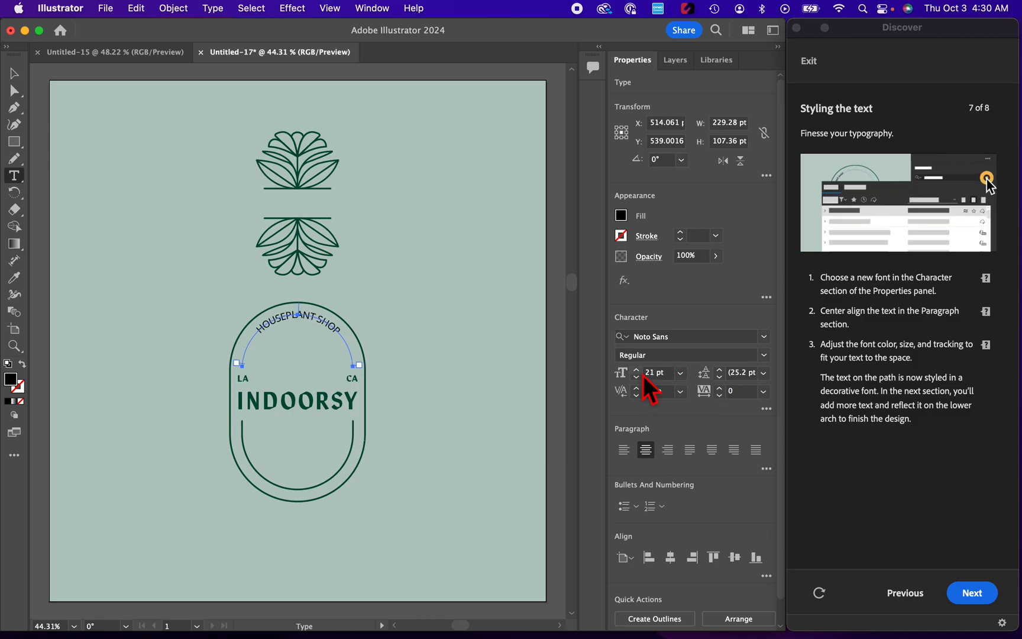
{"action": "left_click", "coordinate": [642, 375]}
{"action": "left_click", "coordinate": [643, 375]}
{"action": "left_click", "coordinate": [642, 375]}
{"action": "left_click", "coordinate": [643, 375]}
{"action": "left_click", "coordinate": [643, 375]}
{"action": "left_click", "coordinate": [642, 375]}
{"action": "left_click", "coordinate": [642, 375]}
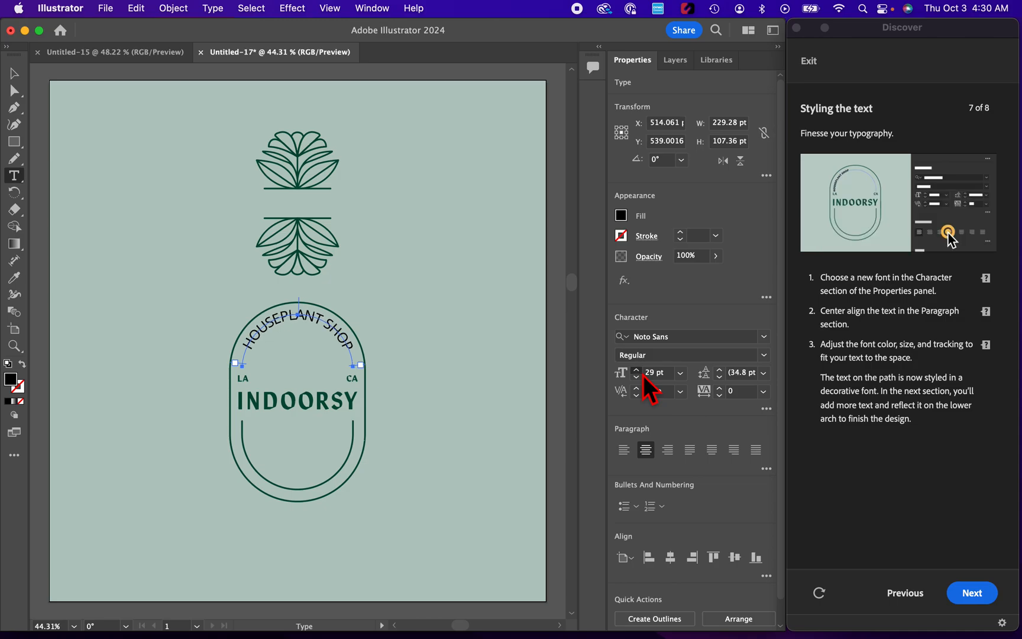
{"action": "left_click", "coordinate": [642, 375]}
{"action": "left_click", "coordinate": [642, 375]}
{"action": "left_click", "coordinate": [642, 375]}
{"action": "left_click", "coordinate": [642, 375]}
{"action": "left_click", "coordinate": [642, 375]}
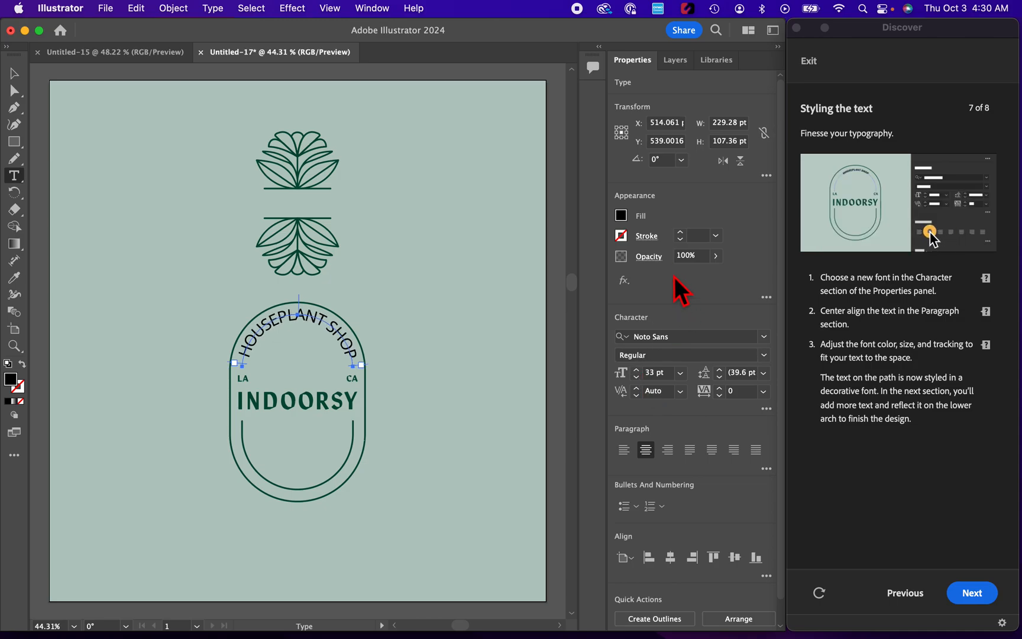
- Fill the HOUSEPLANT SHOP text with dark green 1E5000, and advance the tutorial to section 8
{"action": "left_click", "coordinate": [621, 217]}
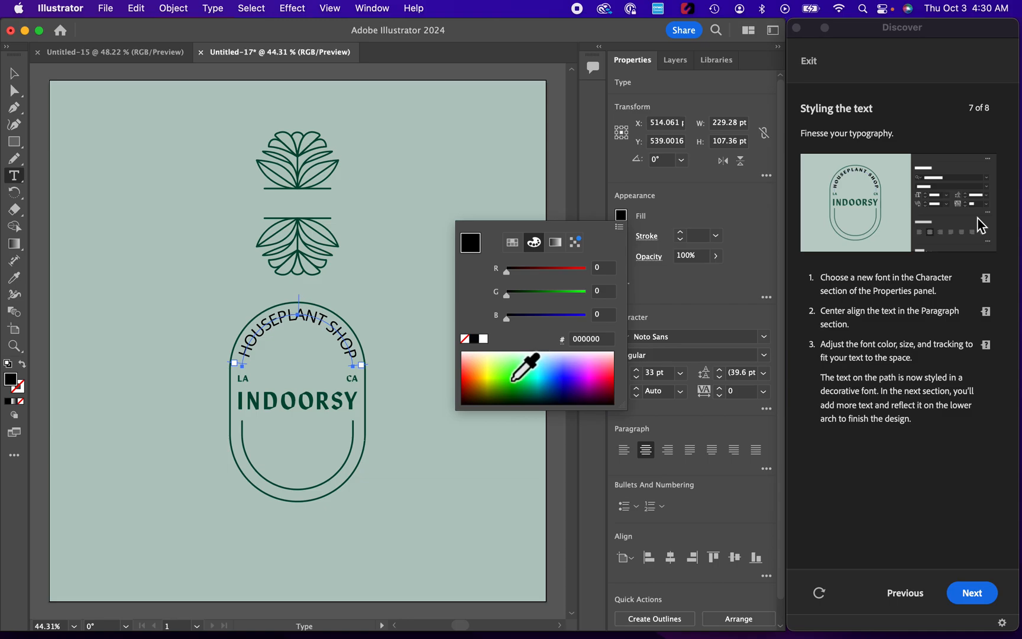
{"action": "left_click", "coordinate": [503, 394]}
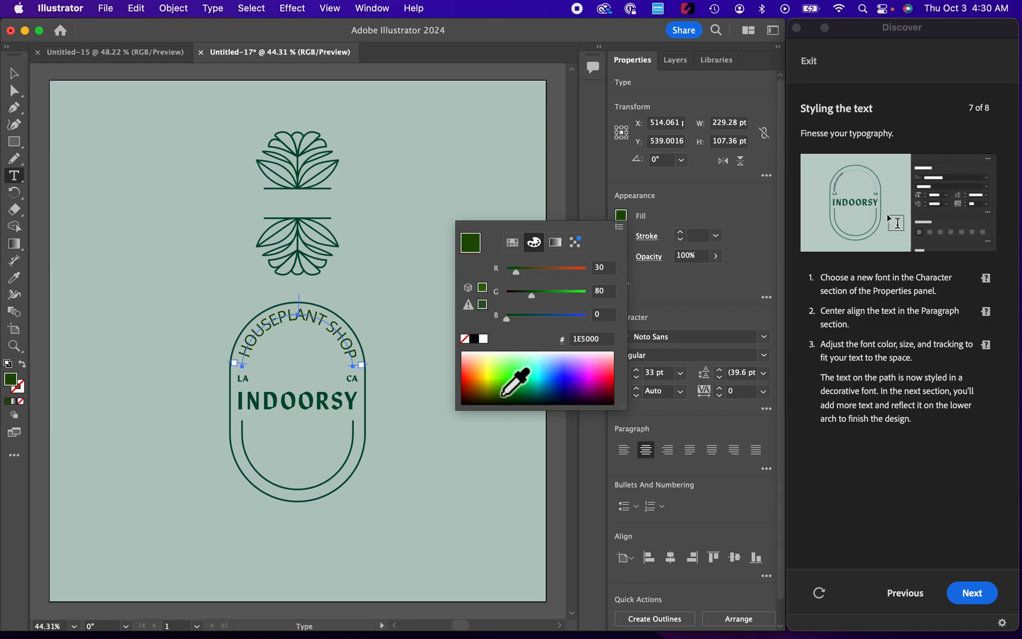
{"action": "left_click", "coordinate": [685, 288]}
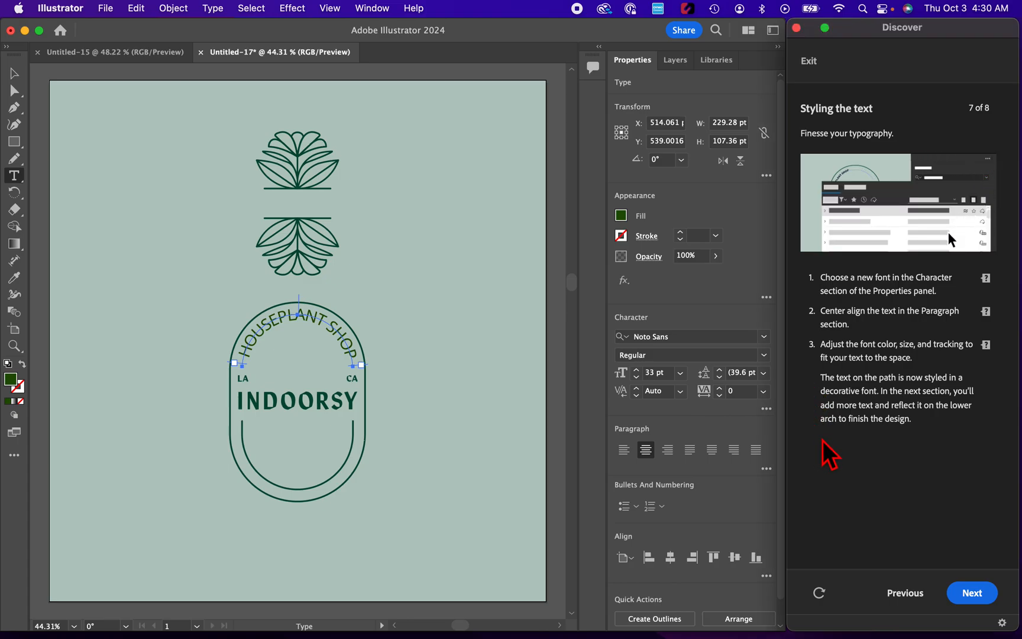
{"action": "left_click", "coordinate": [967, 593]}
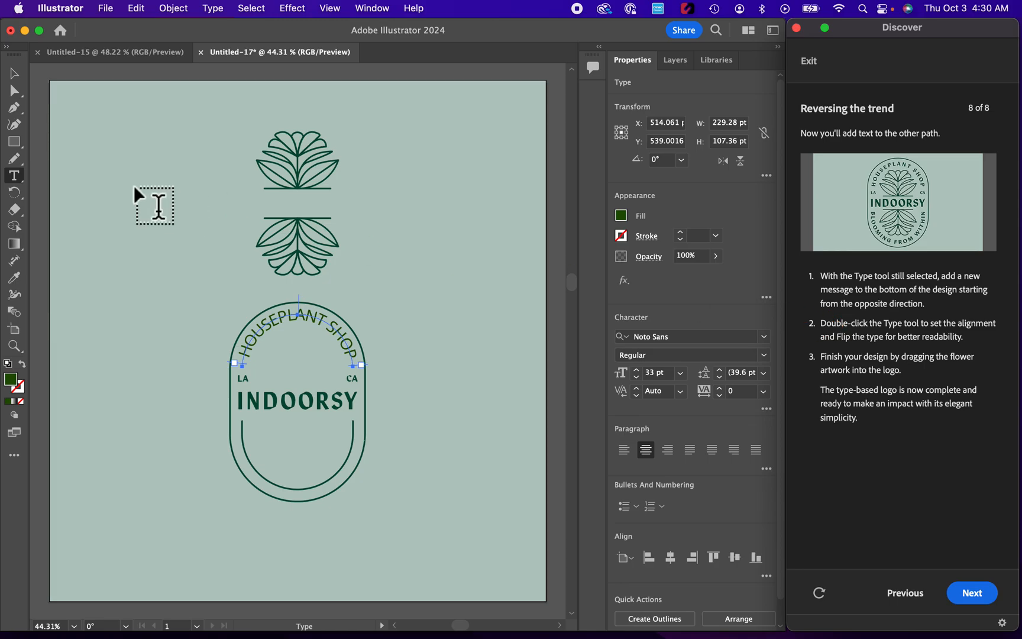
- Add the text "BLOOMING FROM WITHIN" along the lower inner curve, starting at its rightmost end
{"action": "left_click", "coordinate": [352, 421]}
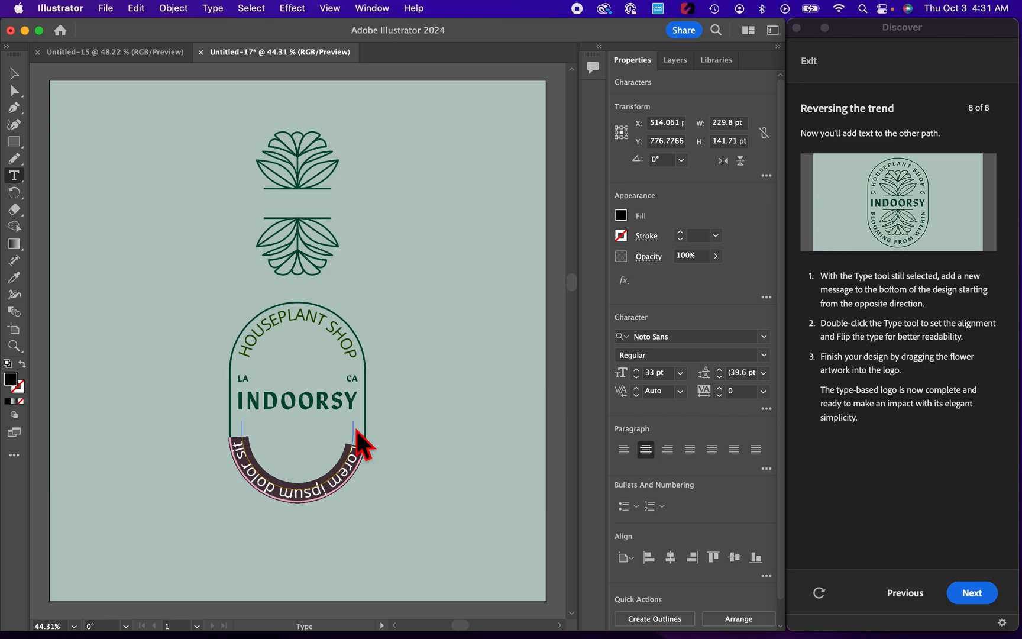
{"action": "type", "text": "BL"}
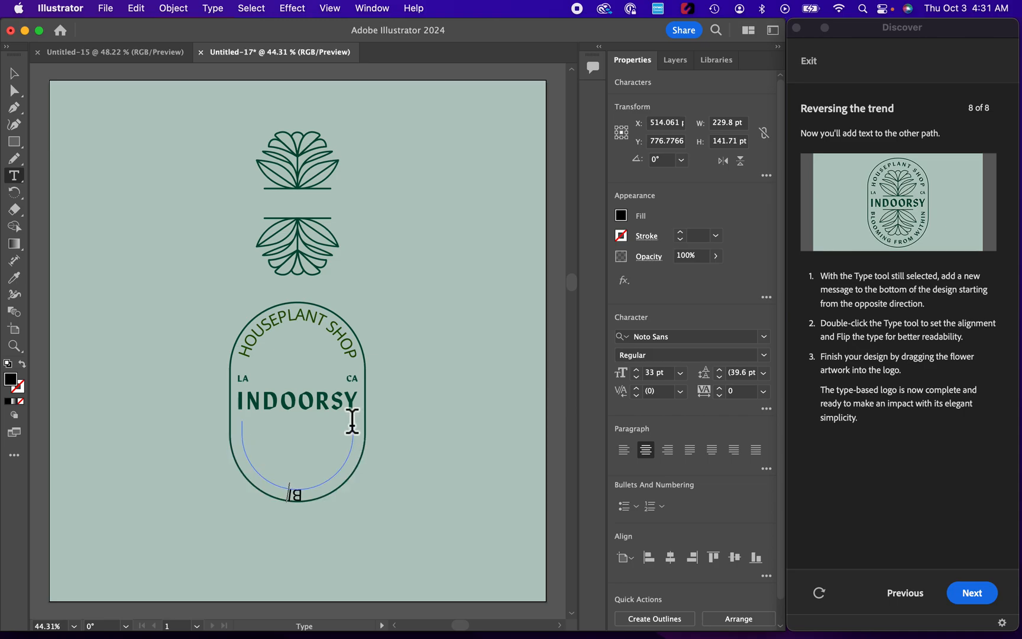
{"action": "type", "text": "OOMING FRO"}
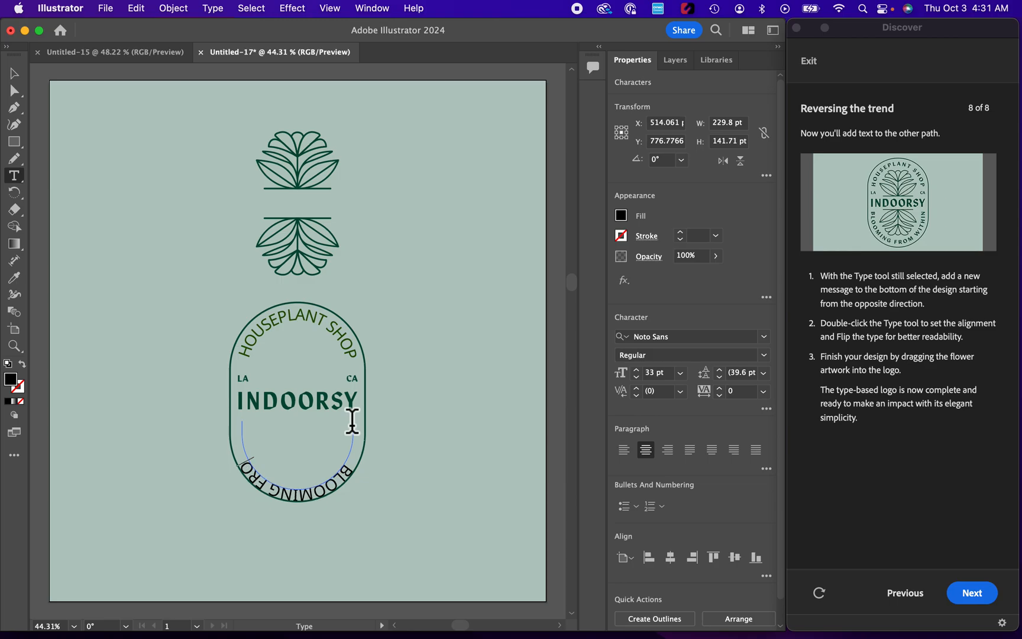
{"action": "type", "text": "M WITHIN"}
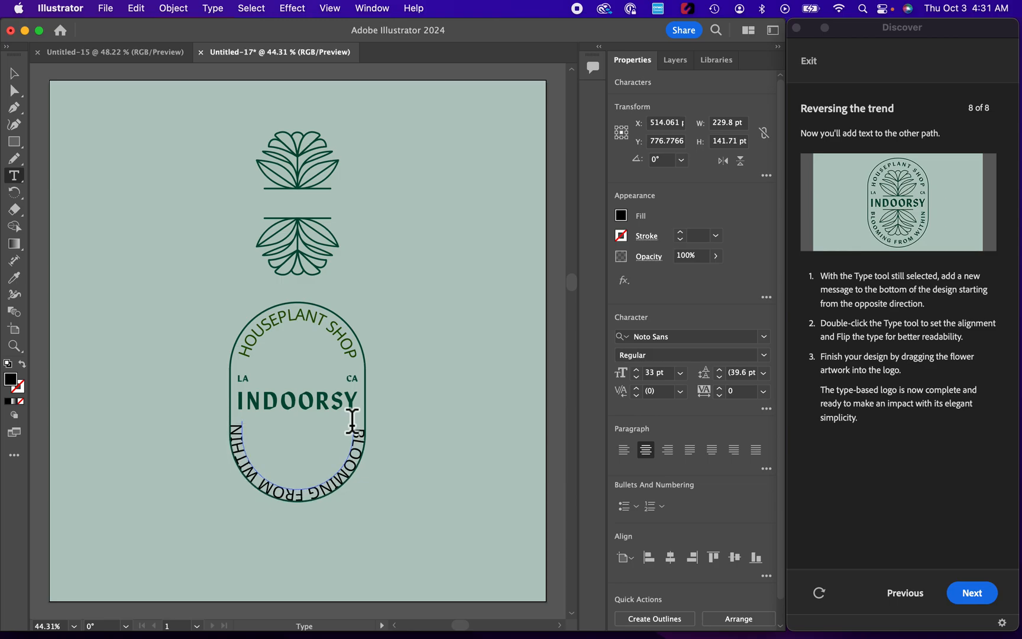
- Set Align to Path to Center in the Type on a Path Options for BLOOMING FROM WITHIN
{"action": "left_click", "coordinate": [18, 175]}
{"action": "double_click", "coordinate": [18, 175]}
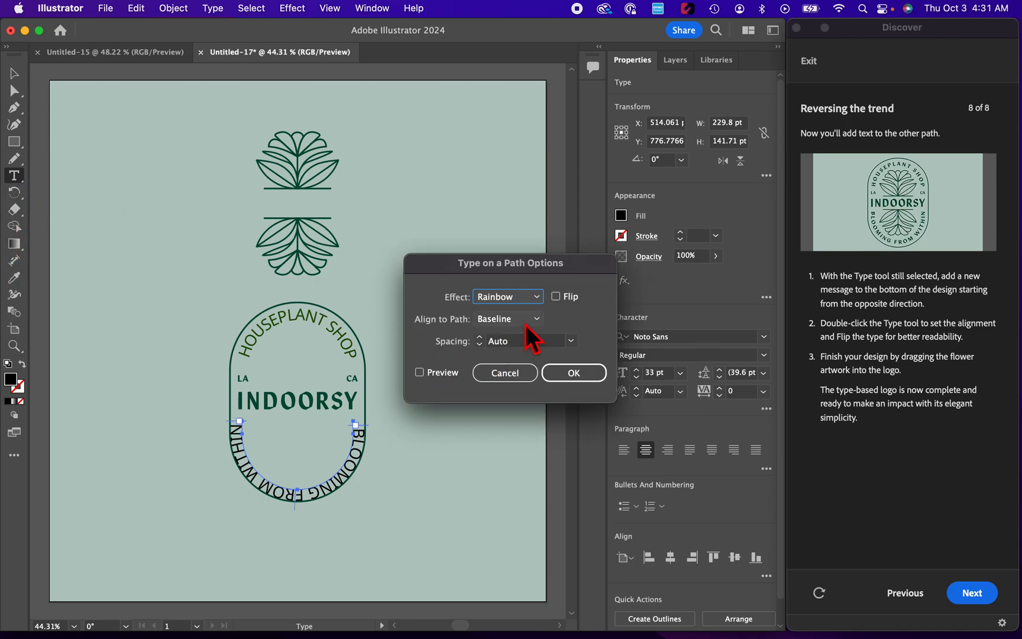
{"action": "left_click", "coordinate": [535, 320]}
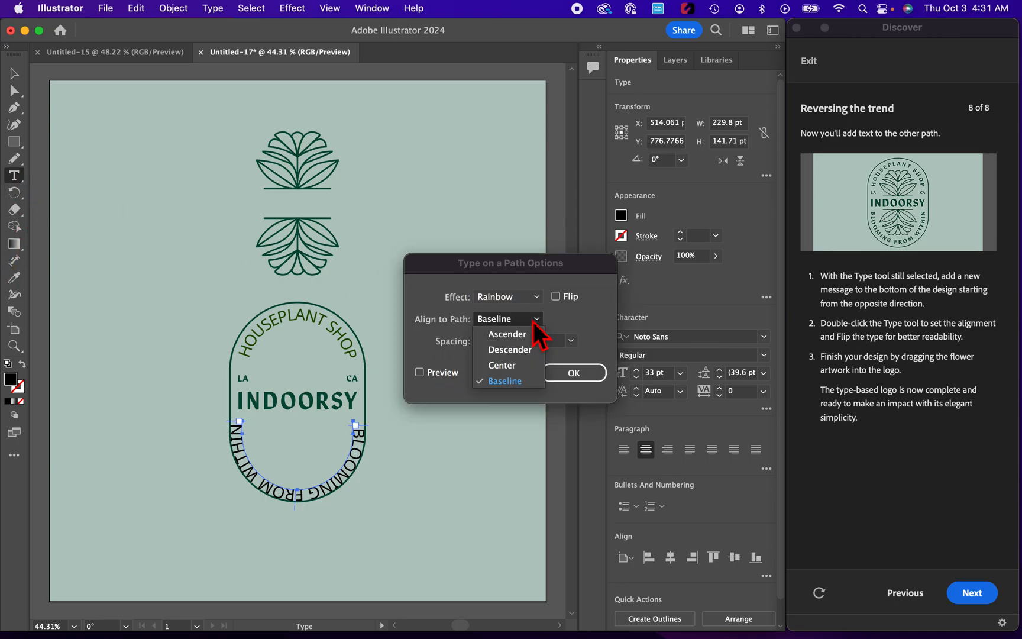
{"action": "left_click", "coordinate": [518, 366]}
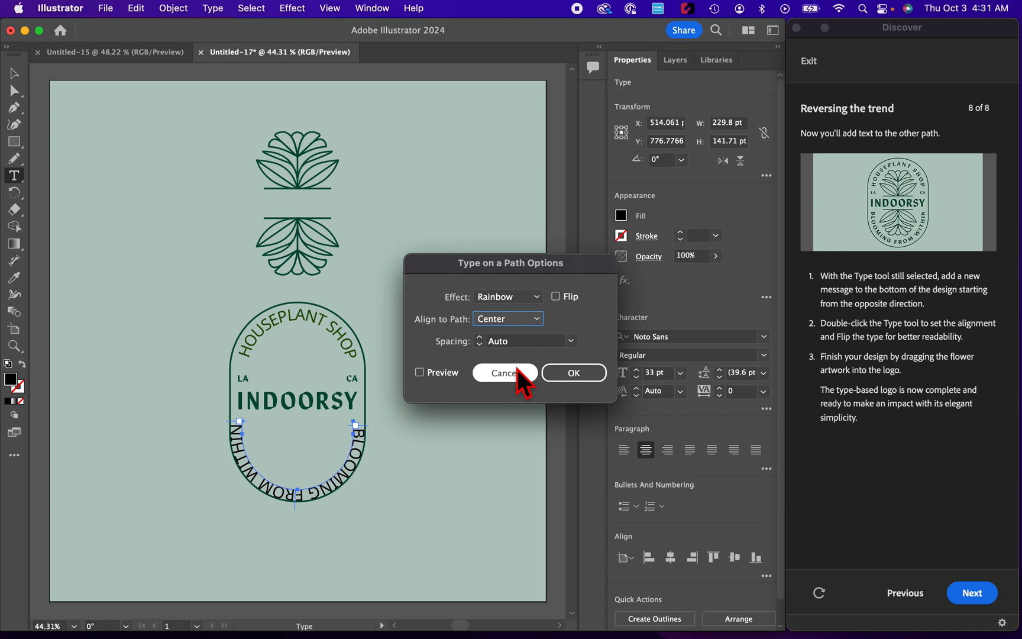
{"action": "left_click", "coordinate": [574, 381]}
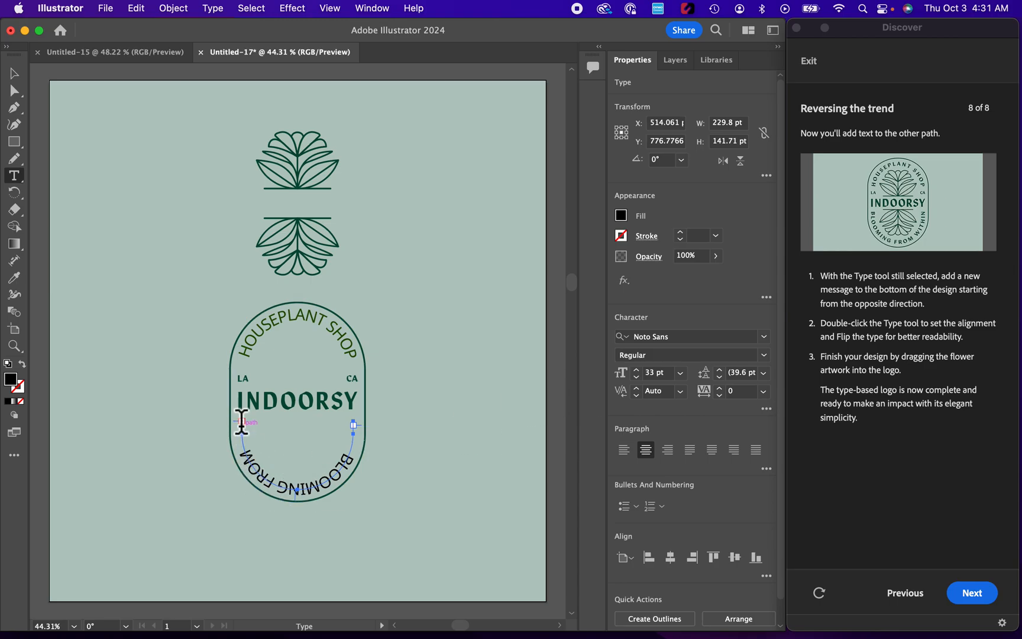
- Reduce BLOOMING FROM WITHIN to 31 pt and fill it with dark green 1C5000
{"action": "left_click", "coordinate": [639, 378]}
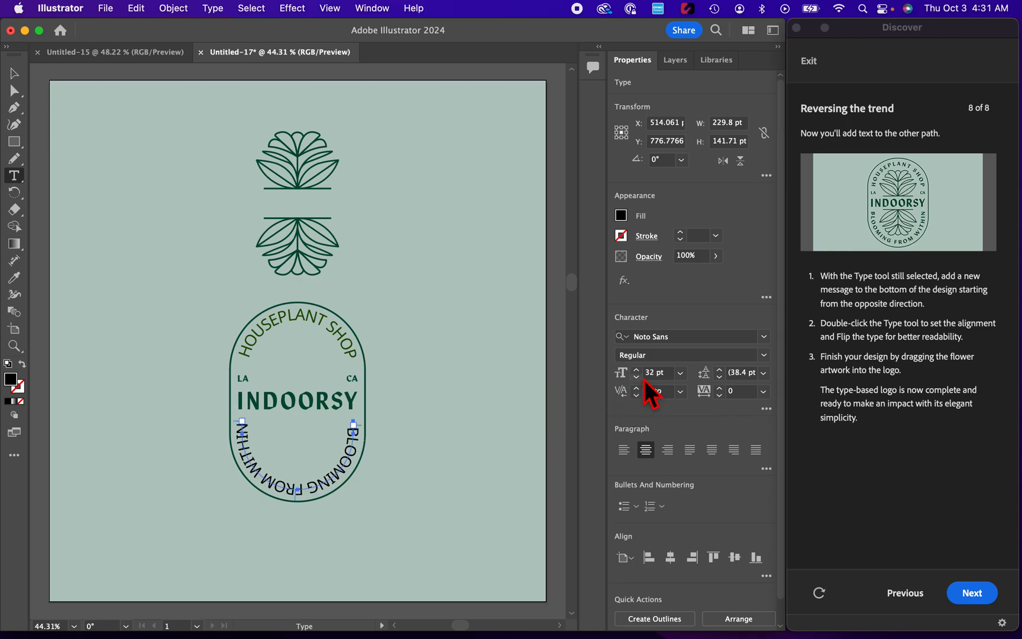
{"action": "left_click", "coordinate": [639, 378]}
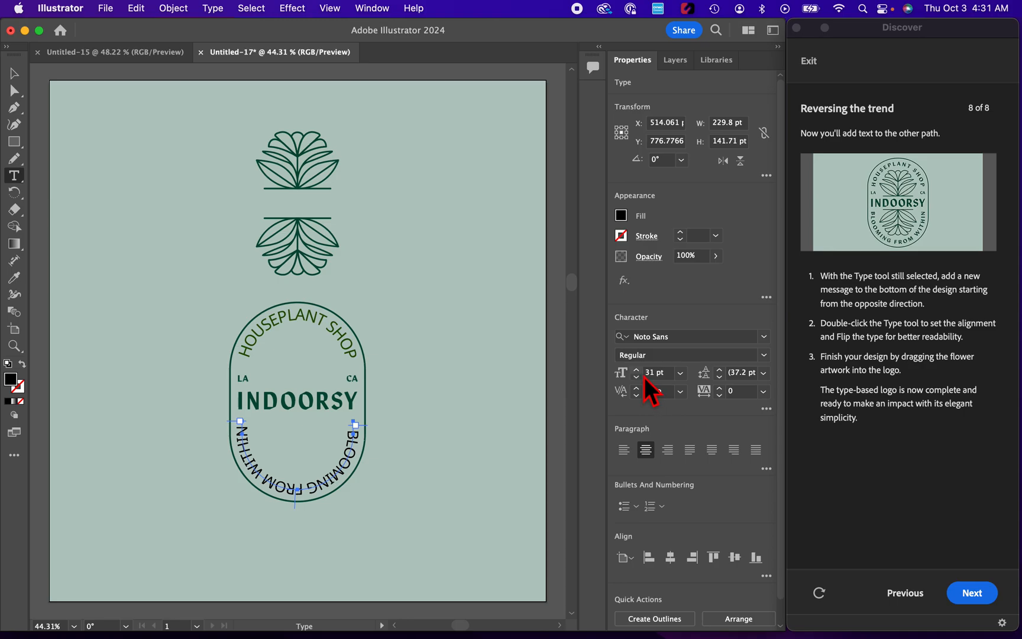
{"action": "left_click", "coordinate": [626, 216]}
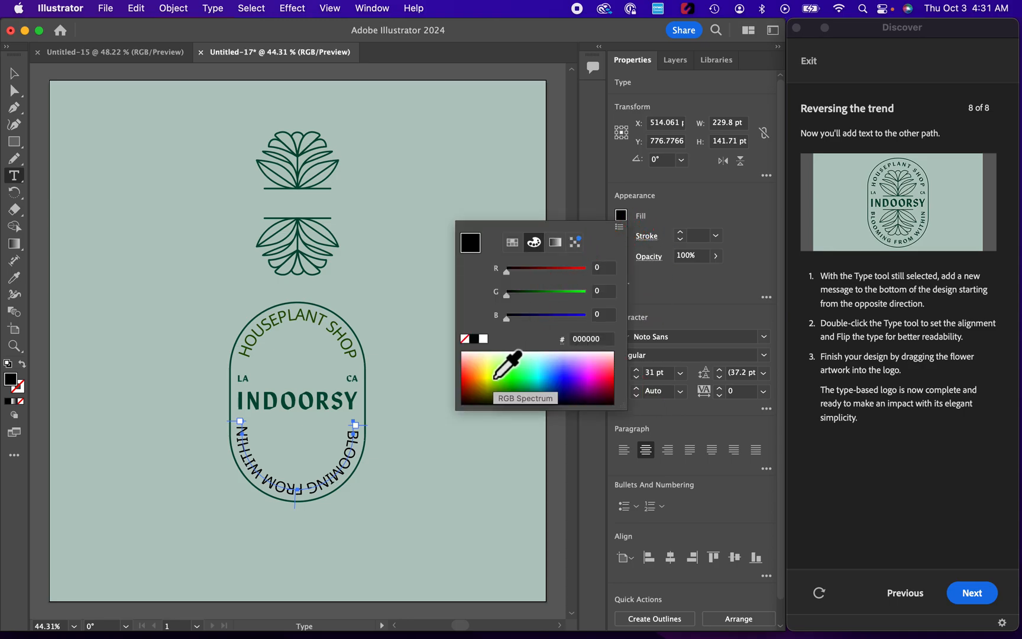
{"action": "left_click", "coordinate": [510, 390]}
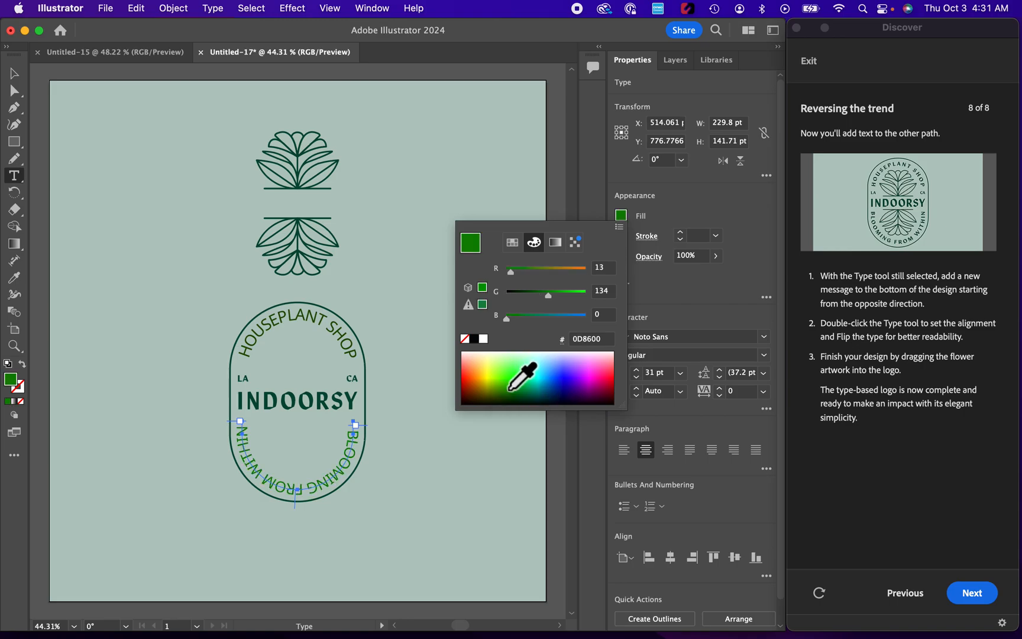
{"action": "left_click", "coordinate": [503, 396]}
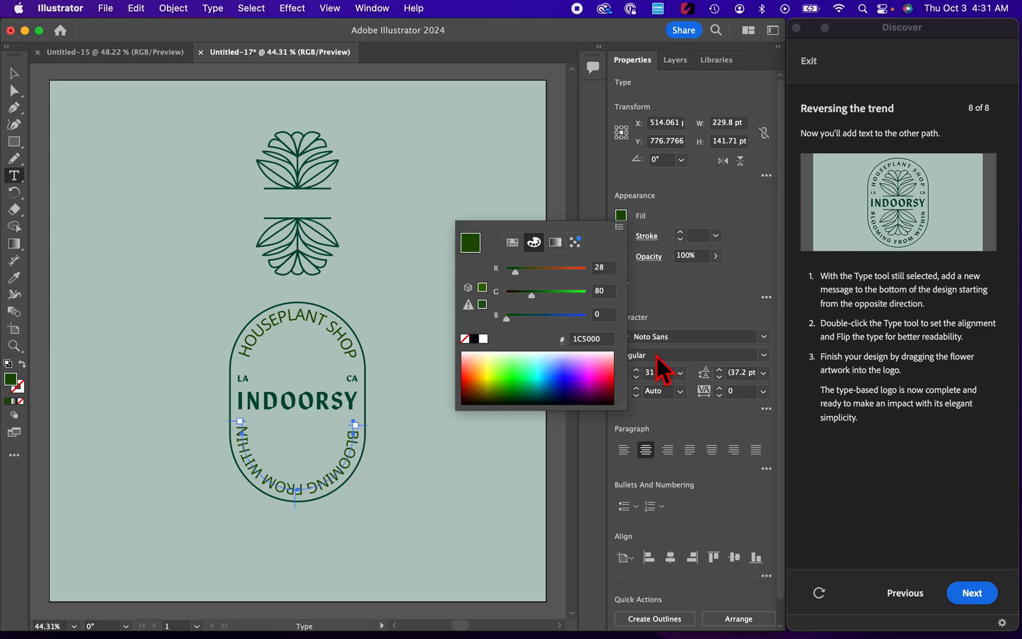
{"action": "left_click", "coordinate": [694, 308]}
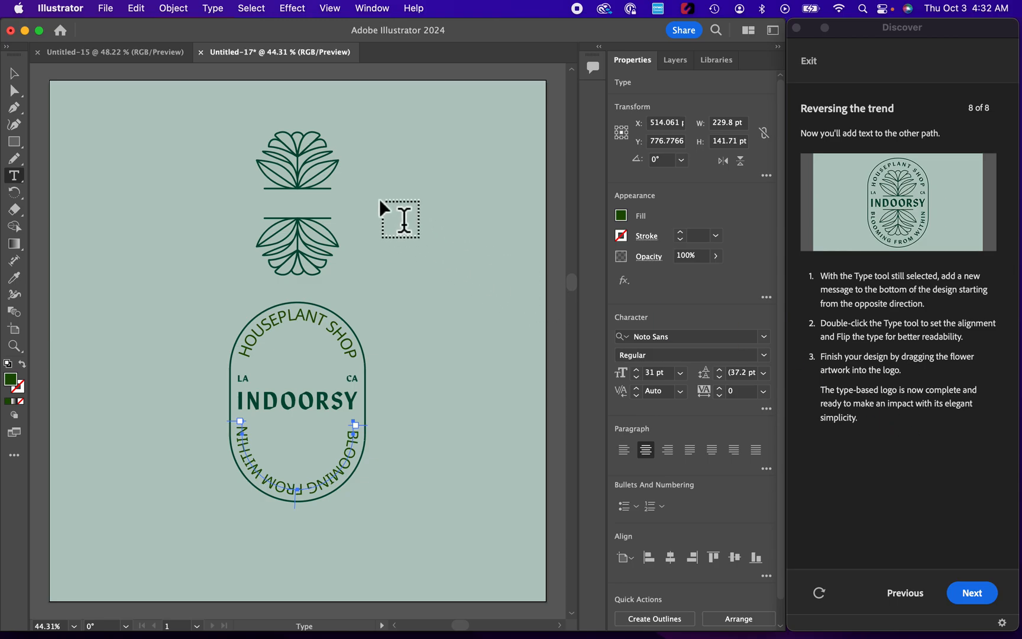
- Move the flower artwork into the oval logo, centered around INDOORSY, deselect it, and finish the tutorial
{"action": "left_click", "coordinate": [14, 73]}
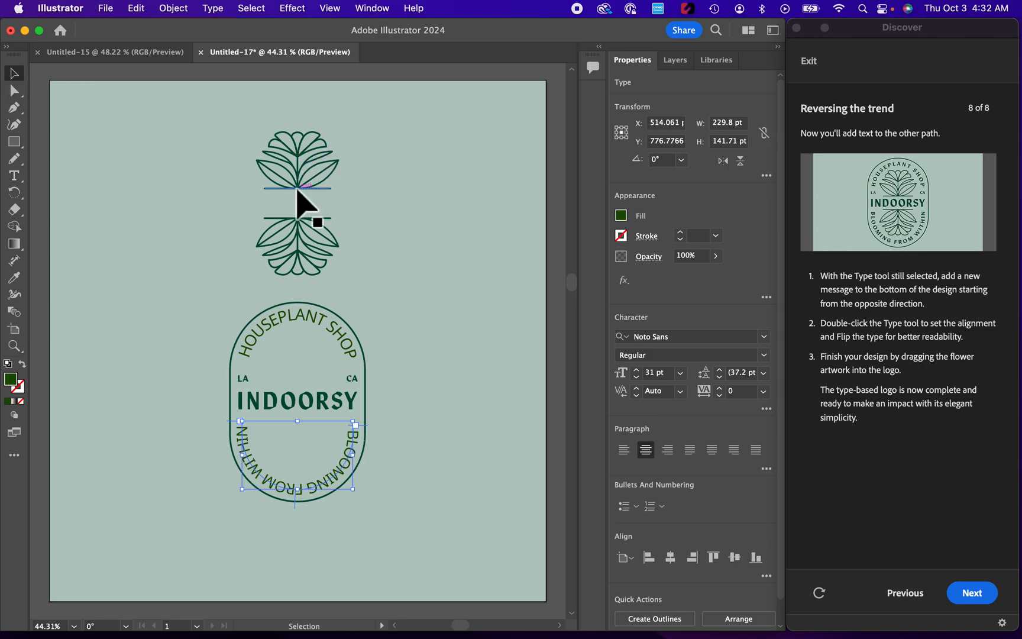
{"action": "left_click_drag", "start_coordinate": [239, 103], "coordinate": [296, 416]}
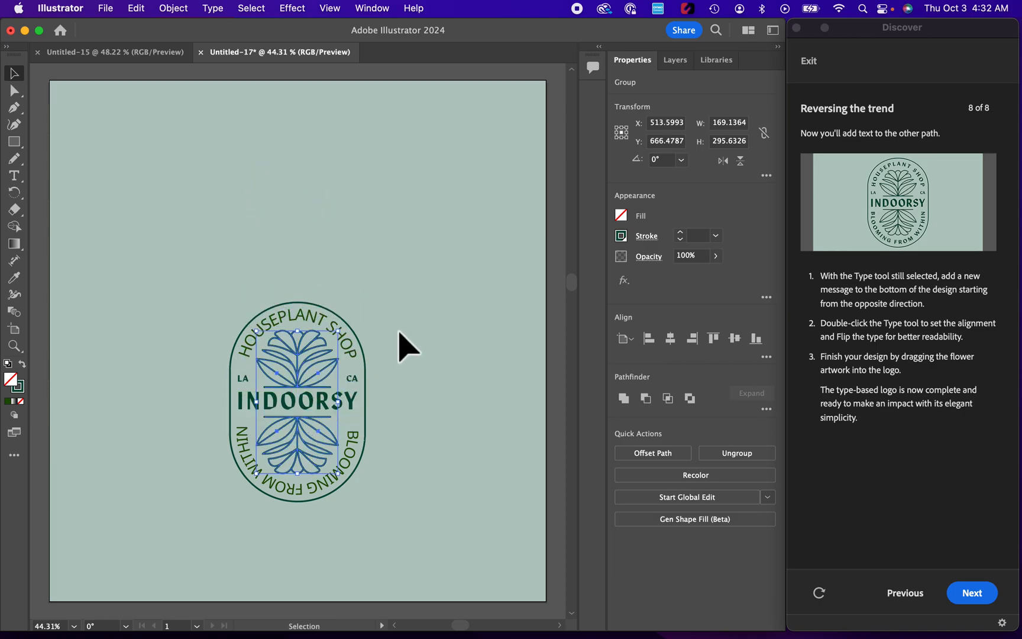
{"action": "left_click", "coordinate": [407, 346]}
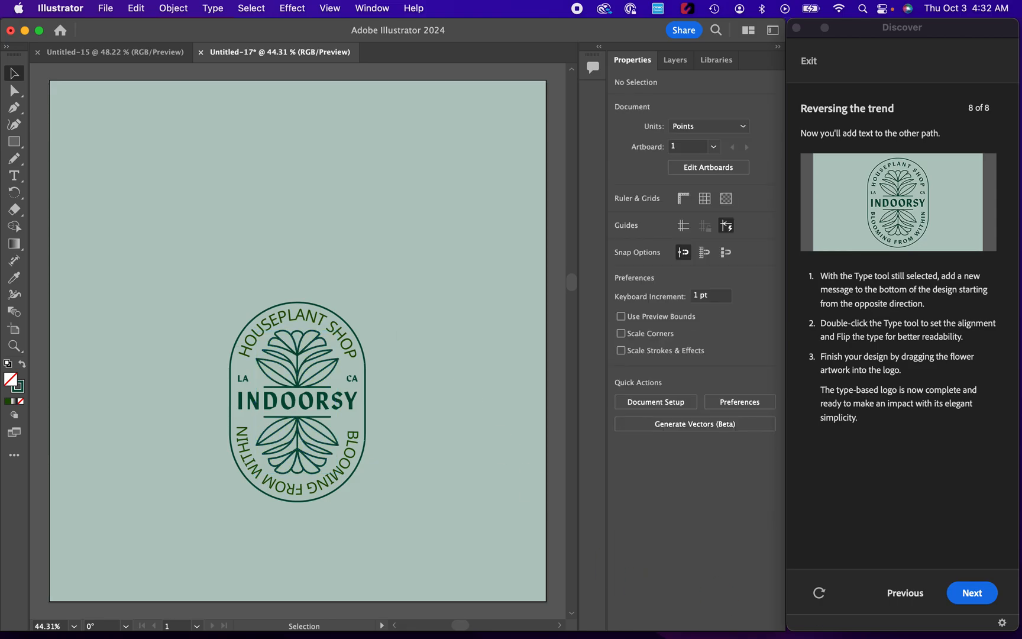
{"action": "left_click", "coordinate": [968, 594]}
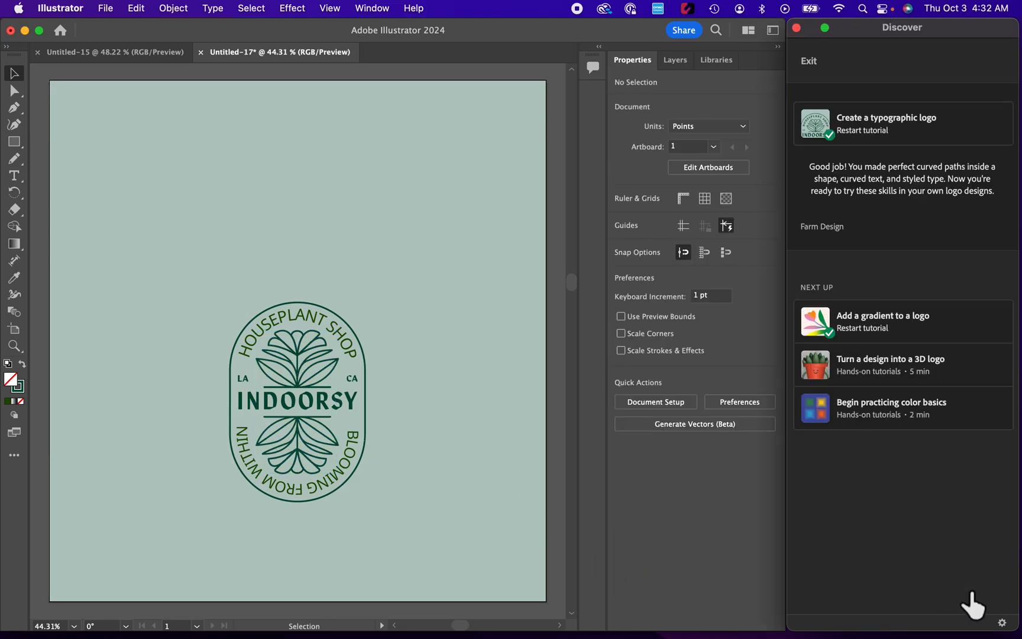